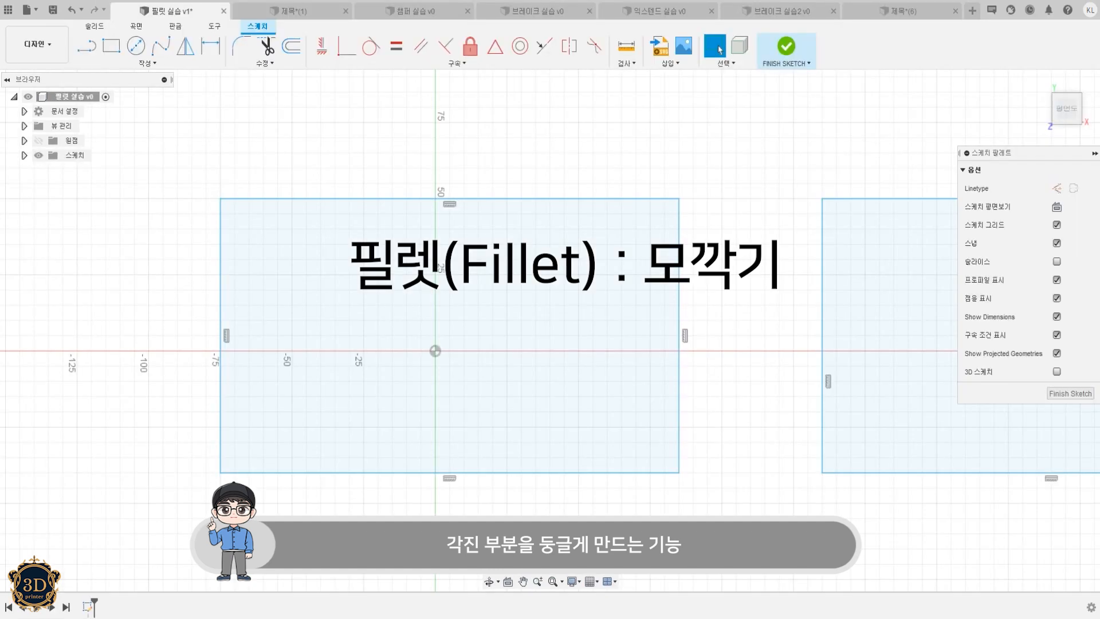
Step: Fillet the upper-left corner of the first sketch rectangle with a 10 mm radius
{"action": "left_click", "coordinate": [262, 65]}
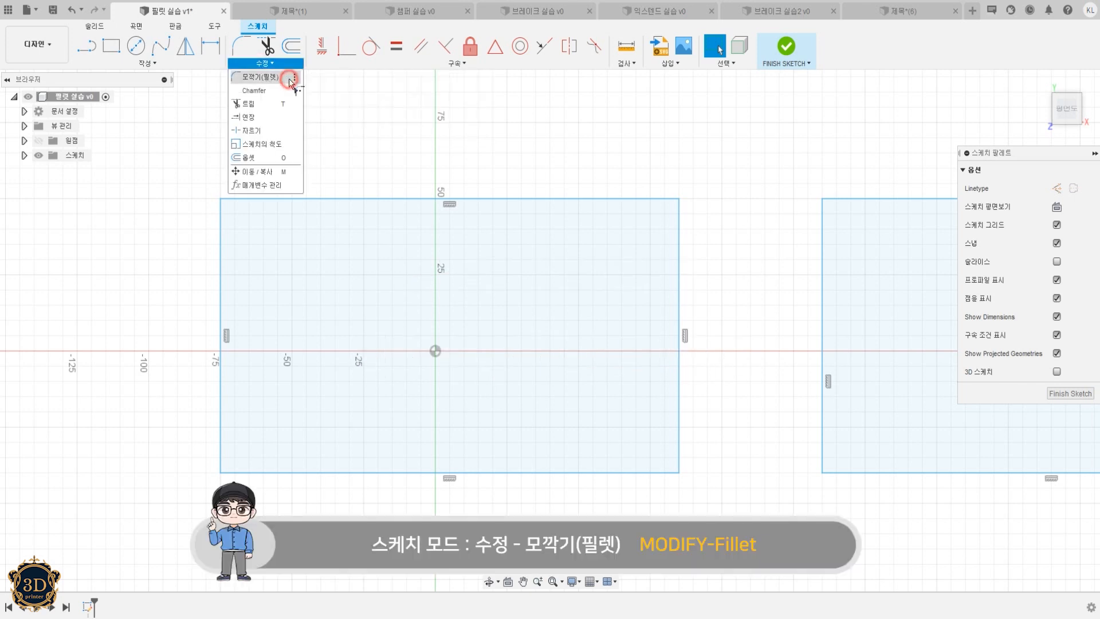
{"action": "left_click", "coordinate": [286, 76]}
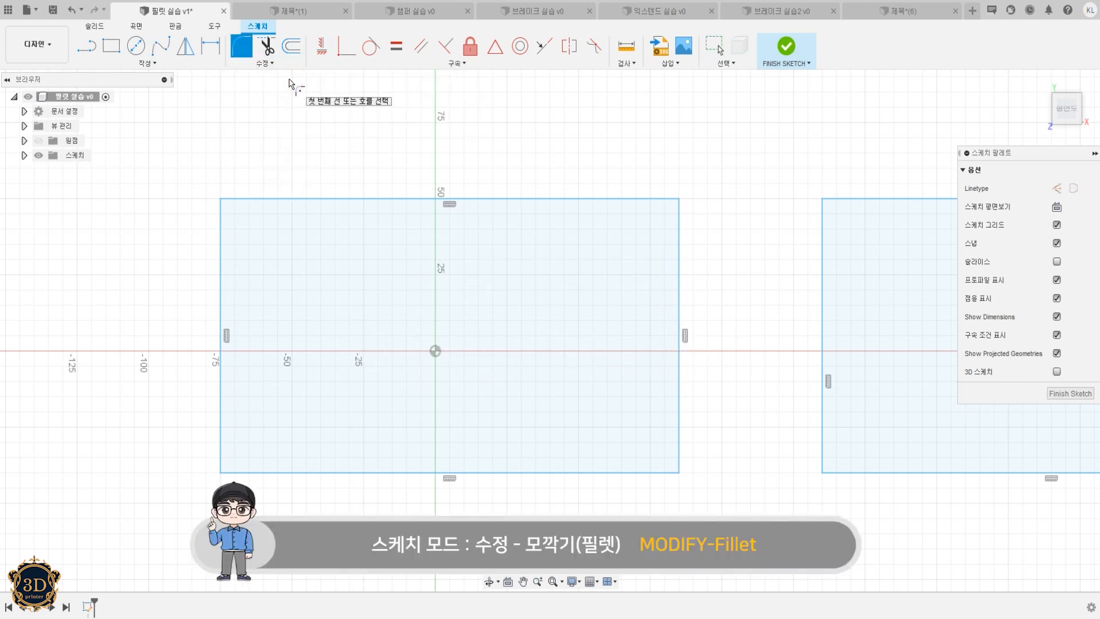
{"action": "left_click", "coordinate": [220, 199]}
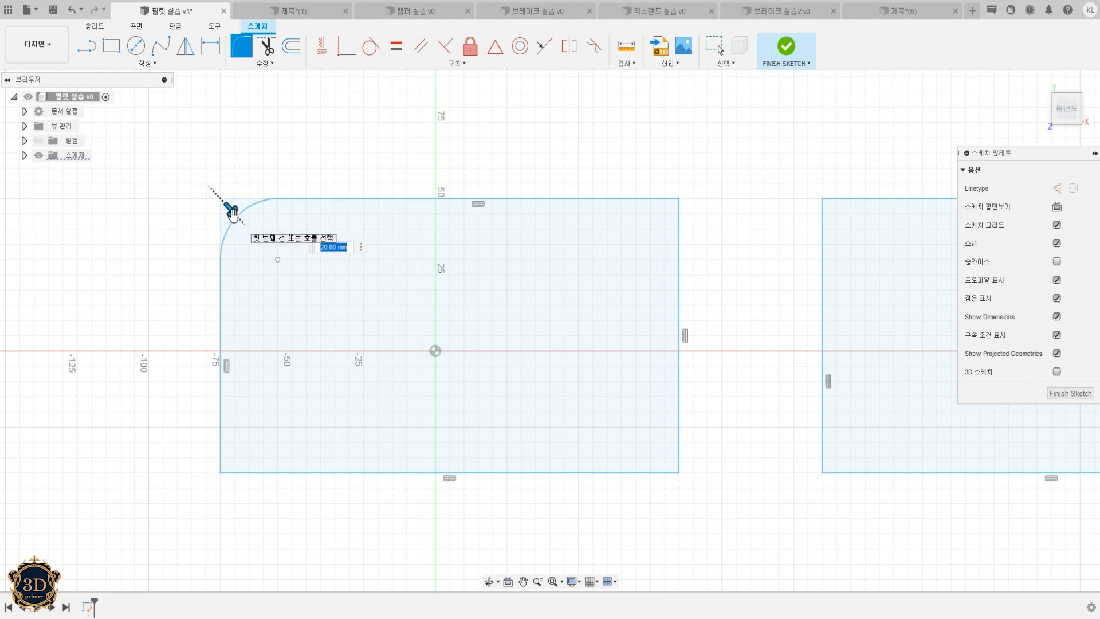
{"action": "mouse_move", "coordinate": [231, 213]}
{"action": "left_mouse_down"}
{"action": "mouse_move", "coordinate": [272, 244]}
{"action": "mouse_move", "coordinate": [228, 211]}
{"action": "mouse_move", "coordinate": [240, 218]}
{"action": "left_mouse_up"}
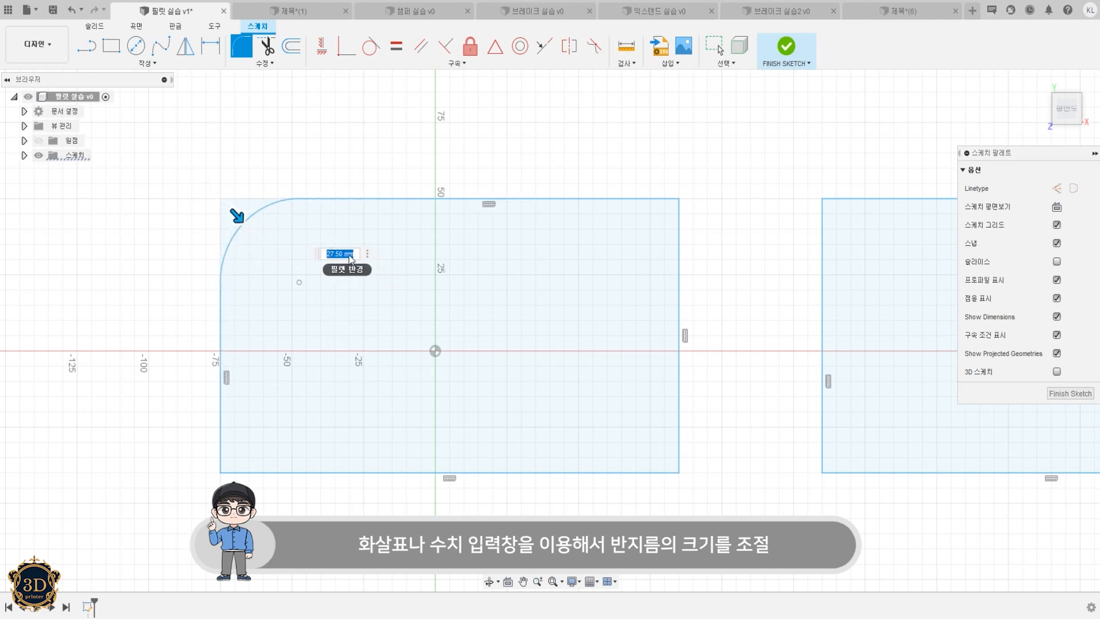
{"action": "type", "text": "10"}
{"action": "key", "text": "Return"}
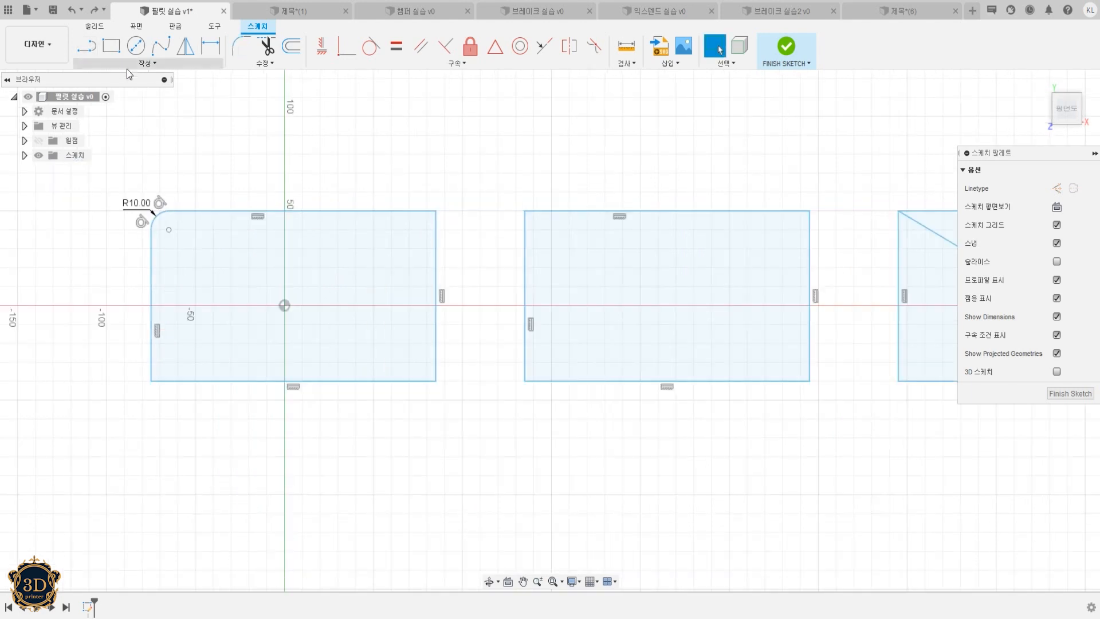
Step: Draw a two-tangent circle of 10 mm radius touching the top and left edges of the second rectangle
{"action": "left_click", "coordinate": [136, 45]}
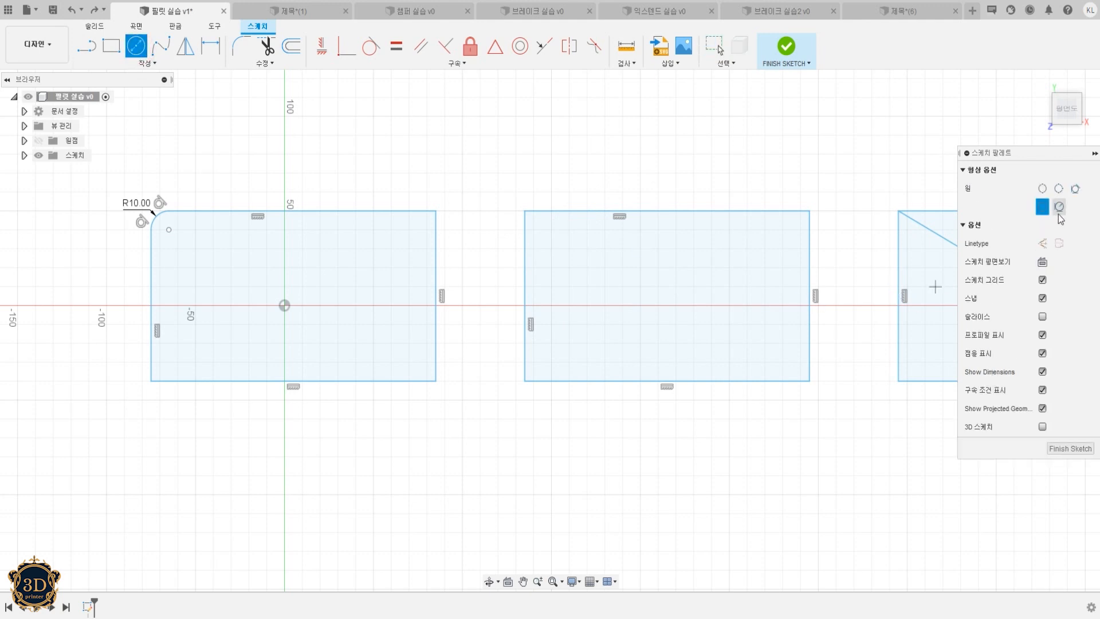
{"action": "left_click", "coordinate": [1060, 206]}
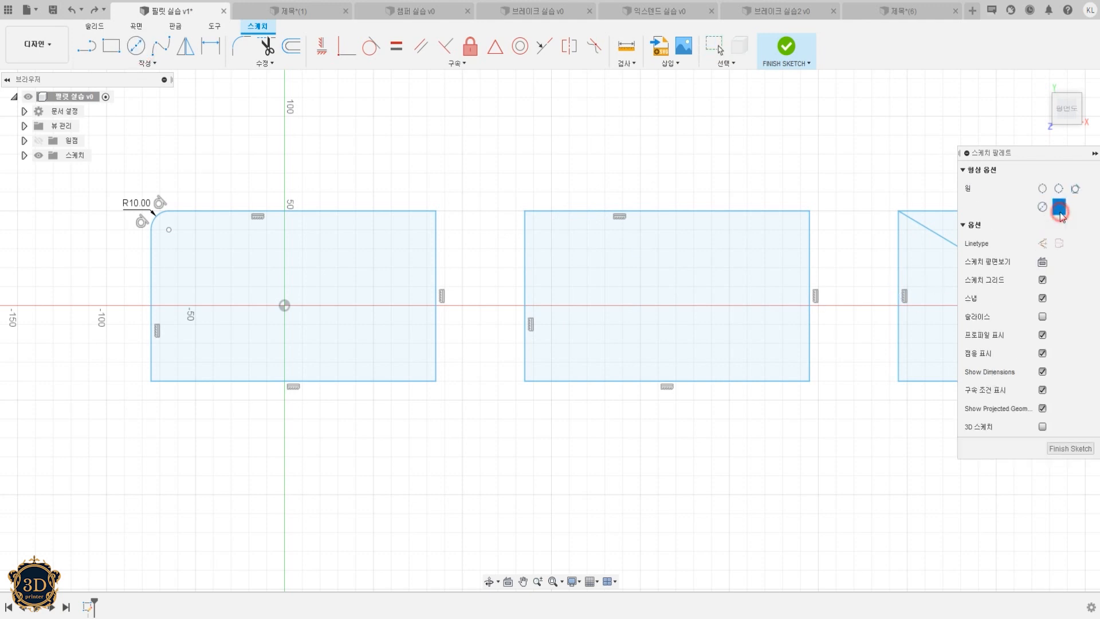
{"action": "left_click", "coordinate": [526, 218]}
{"action": "left_click", "coordinate": [542, 212]}
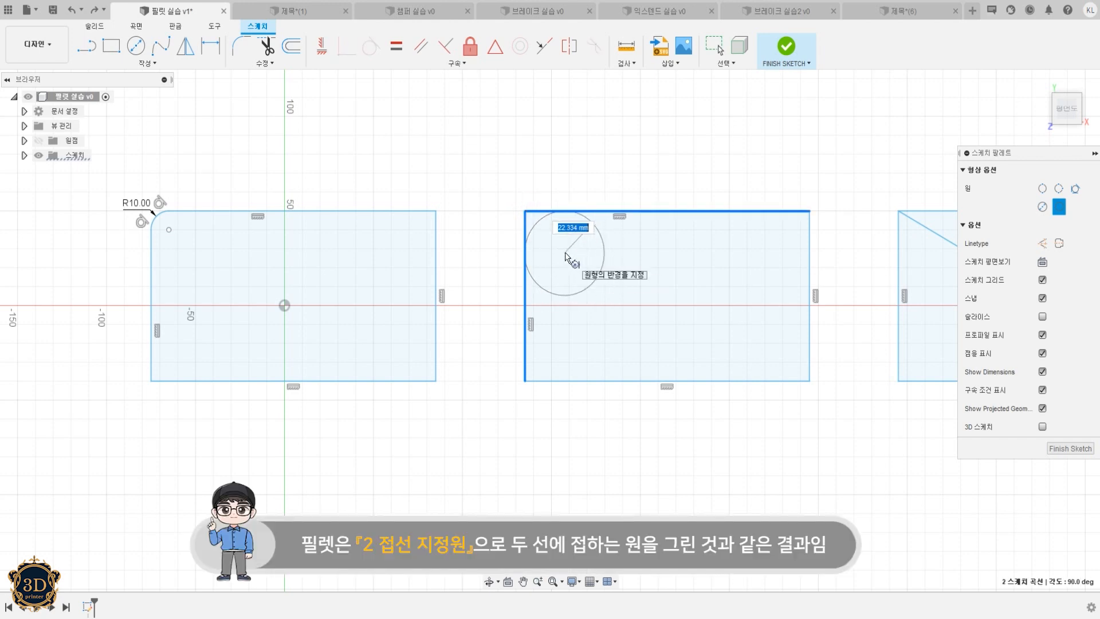
{"action": "type", "text": "10"}
{"action": "key", "text": "Return"}
{"action": "key", "text": "Escape"}
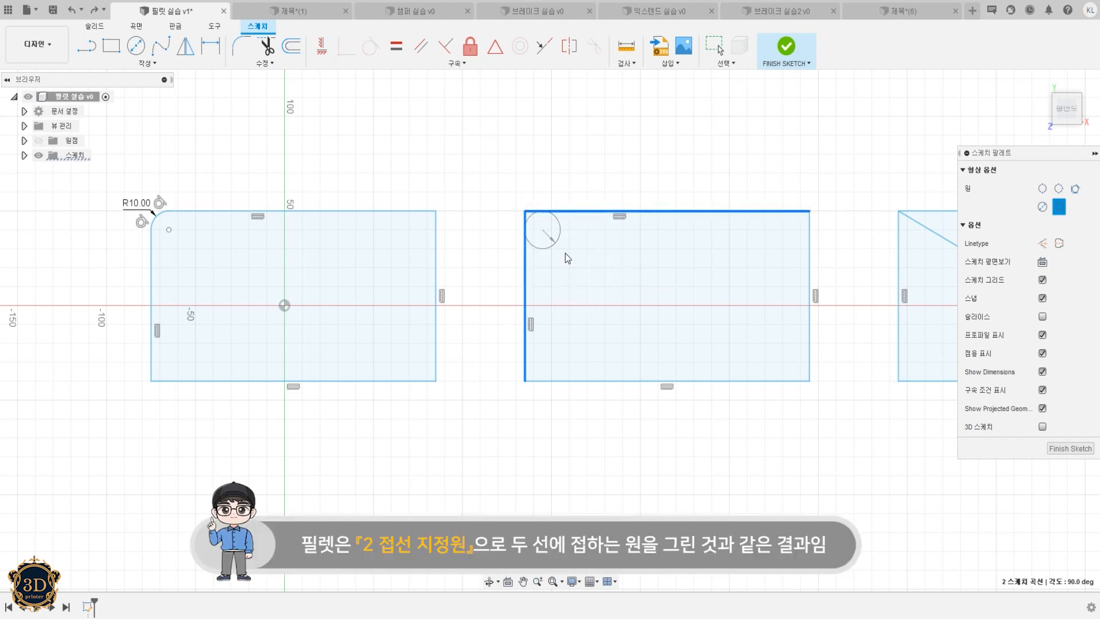
Step: Trim the second rectangle's corner ends and the excess circle into a rounded corner, and move its radius dimension outside
{"action": "scroll", "coordinate": [535, 189], "scroll_direction": "up", "scroll_amount": 5}
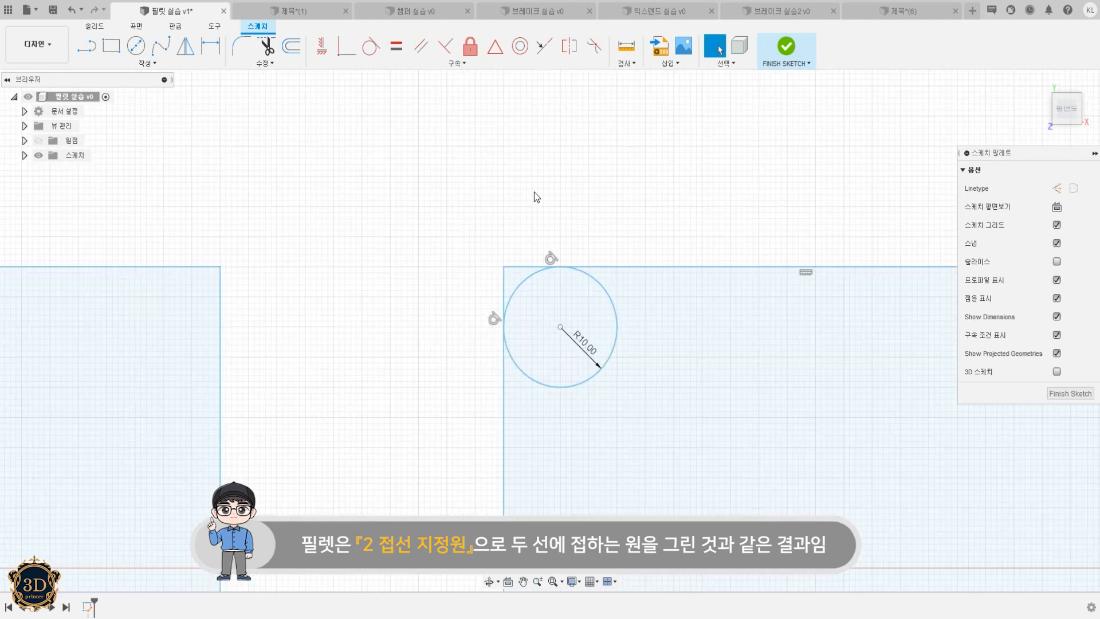
{"action": "key", "text": "t"}
{"action": "left_click", "coordinate": [524, 266]}
{"action": "left_click", "coordinate": [503, 277]}
{"action": "left_click", "coordinate": [610, 300]}
{"action": "scroll", "coordinate": [446, 305], "scroll_direction": "down", "scroll_amount": 5}
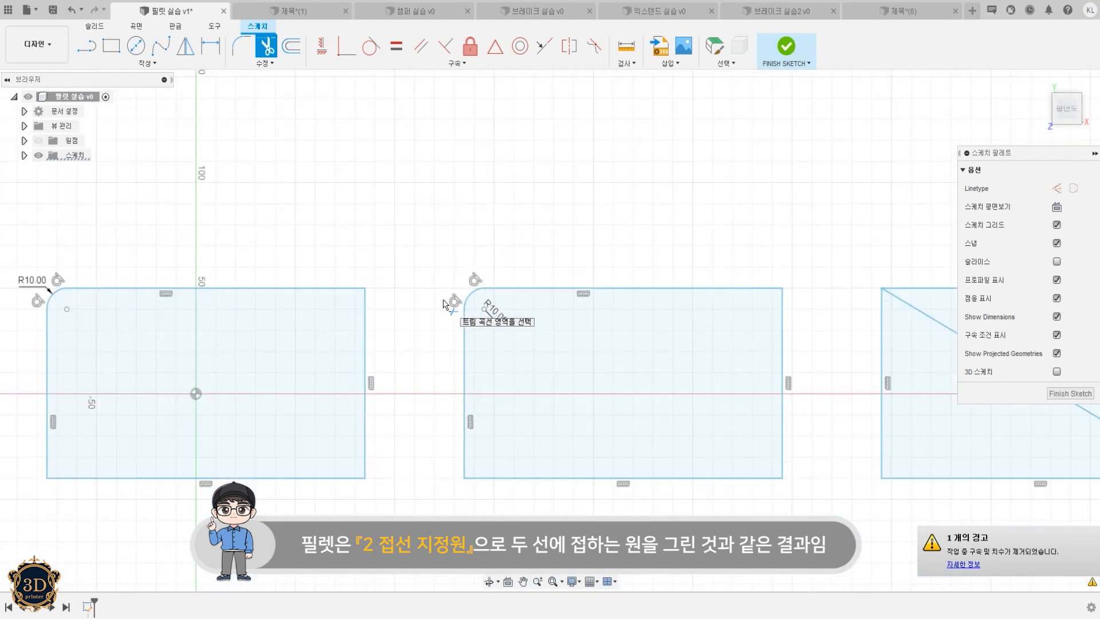
{"action": "scroll", "coordinate": [445, 305], "scroll_direction": "down", "scroll_amount": 2}
{"action": "key", "text": "Escape"}
{"action": "left_click_drag", "start_coordinate": [484, 314], "coordinate": [440, 278]}
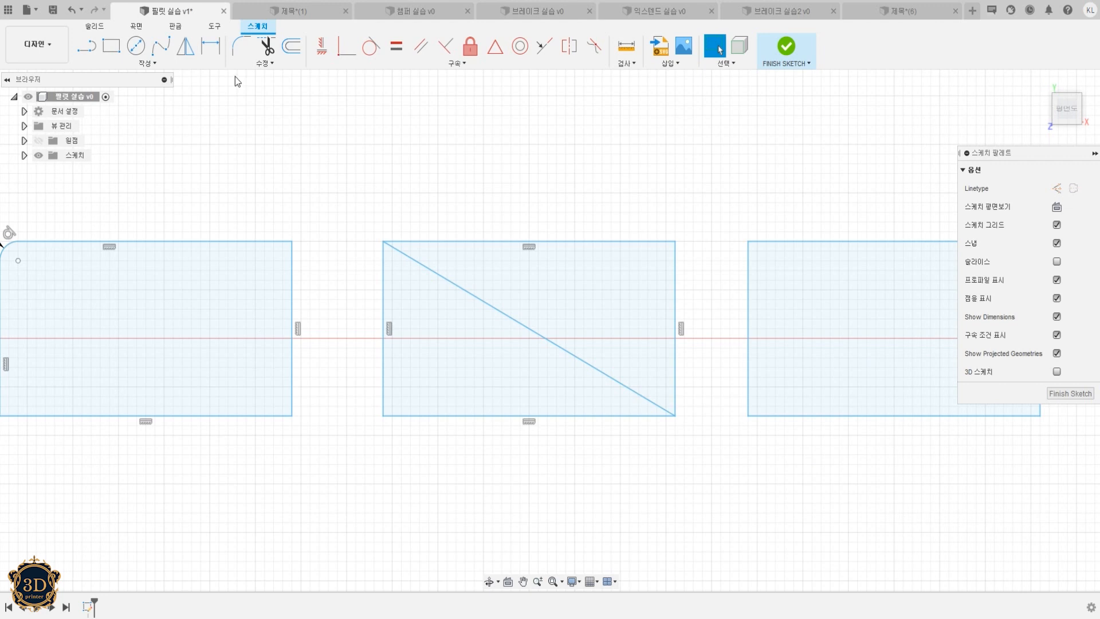
Step: Fillet the left and top edges of the rectangle with the diagonal line using a 10 mm radius
{"action": "left_click", "coordinate": [257, 63]}
{"action": "left_click", "coordinate": [254, 77]}
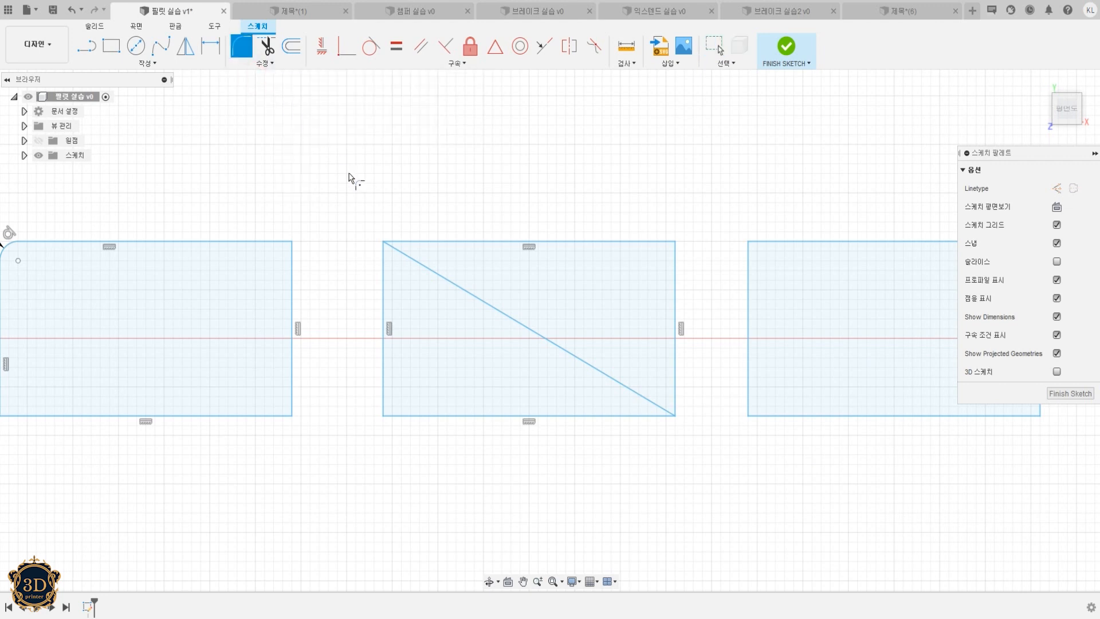
{"action": "left_click", "coordinate": [383, 262]}
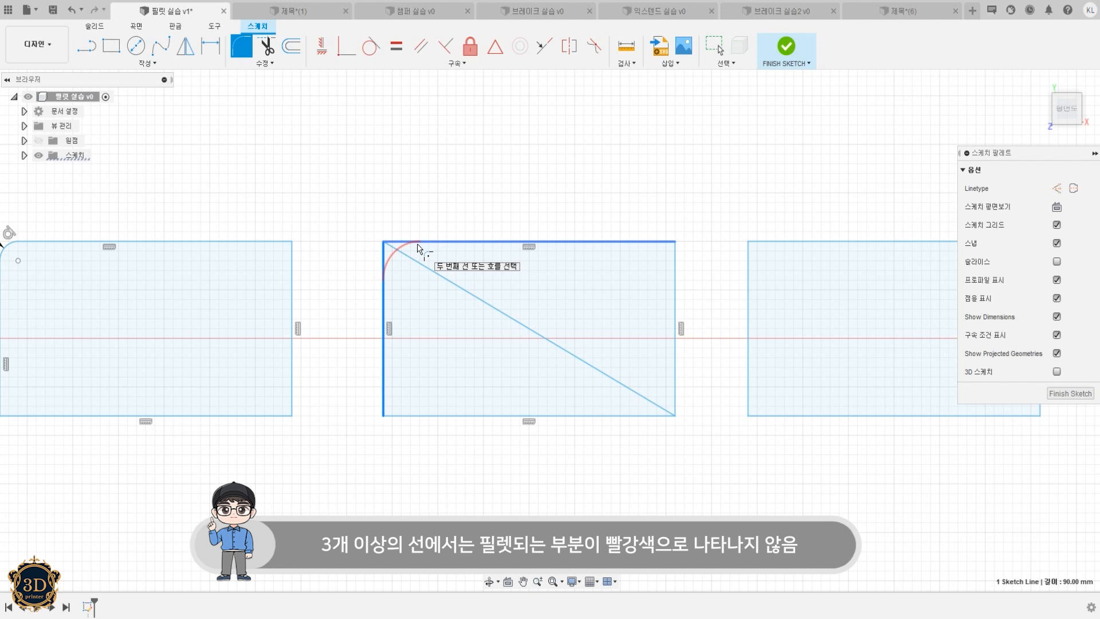
{"action": "left_click", "coordinate": [418, 245]}
{"action": "left_click_drag", "start_coordinate": [387, 248], "coordinate": [395, 252]}
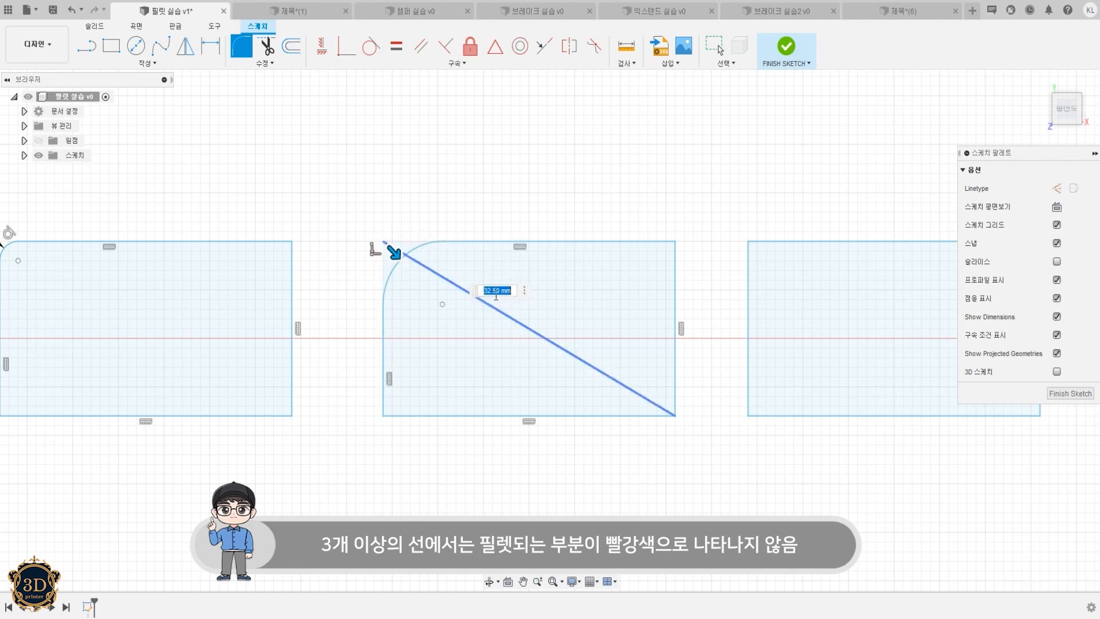
{"action": "key", "text": "BackSpace"}
{"action": "type", "text": "10"}
{"action": "key", "text": "Return"}
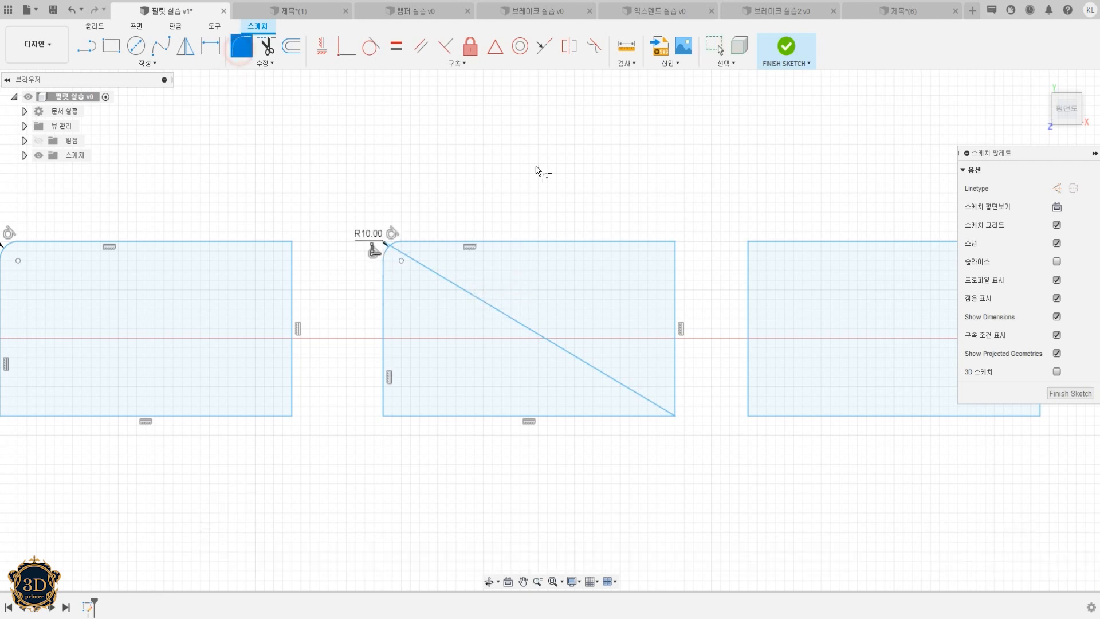
Step: Fillet all four corners of the rectangle beside the diagonal one together with a 10 mm radius
{"action": "mouse_move", "coordinate": [760, 247]}
{"action": "middle_mouse_down"}
{"action": "mouse_move", "coordinate": [573, 201]}
{"action": "mouse_move", "coordinate": [344, 175]}
{"action": "mouse_move", "coordinate": [361, 219]}
{"action": "middle_mouse_up"}
{"action": "scroll", "coordinate": [393, 236], "scroll_direction": "up", "scroll_amount": 3}
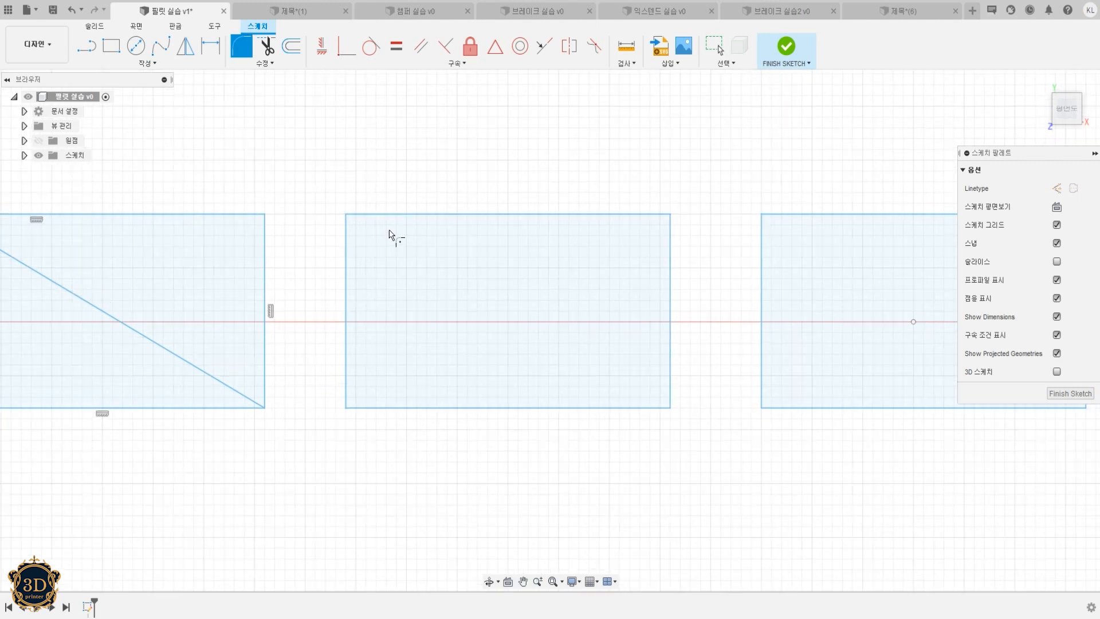
{"action": "left_click", "coordinate": [342, 214]}
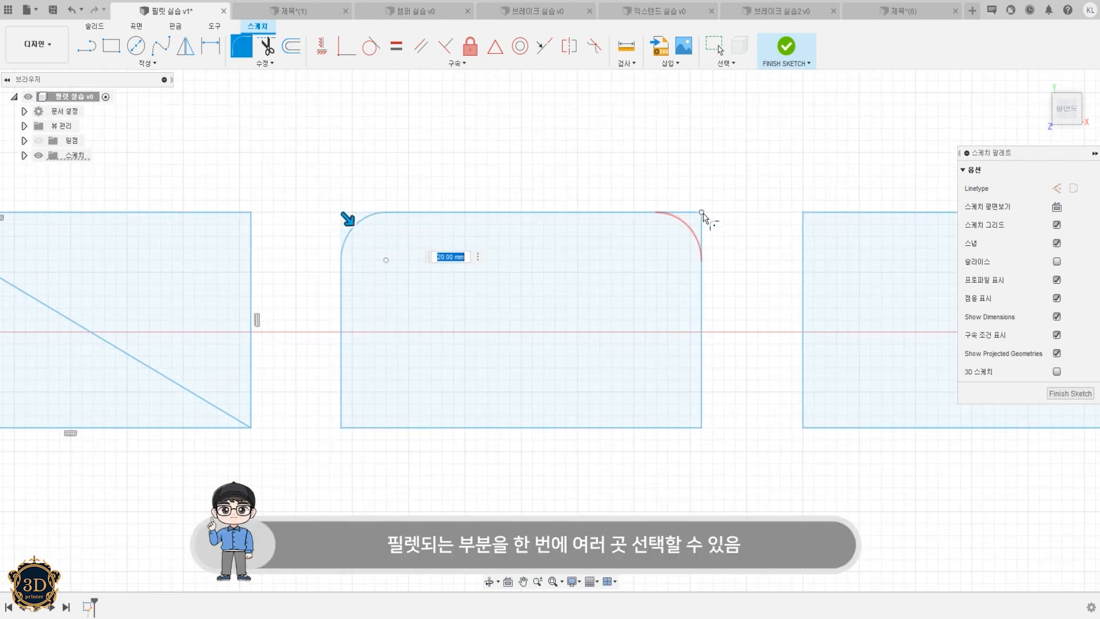
{"action": "type", "text": "10"}
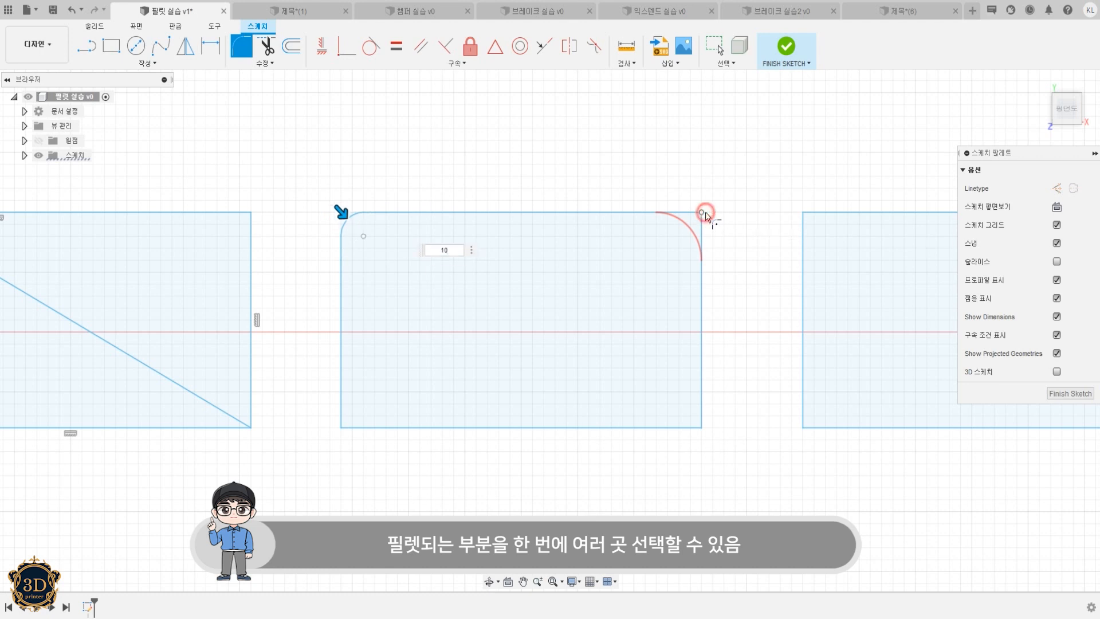
{"action": "left_click", "coordinate": [704, 215]}
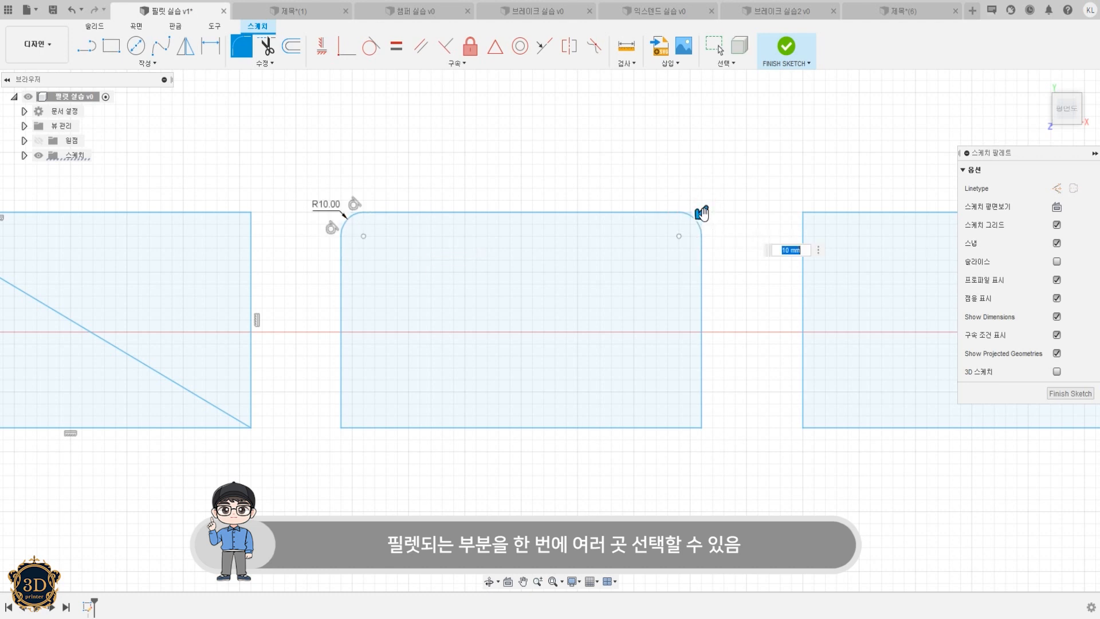
{"action": "left_click", "coordinate": [703, 428]}
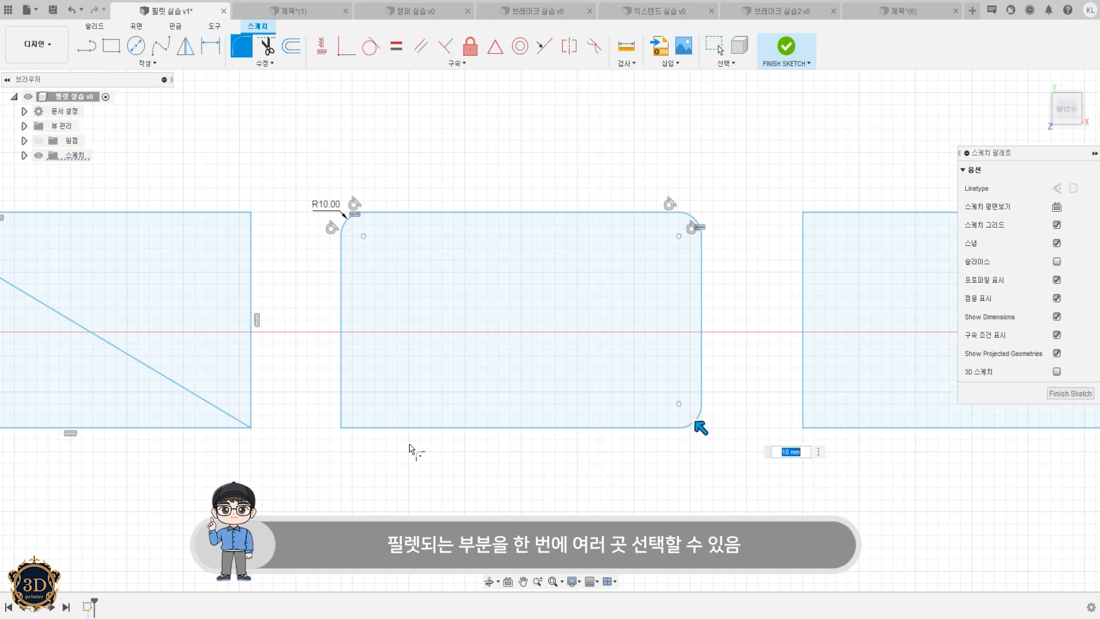
{"action": "left_click", "coordinate": [342, 430]}
{"action": "mouse_move", "coordinate": [339, 426]}
{"action": "left_mouse_down"}
{"action": "mouse_move", "coordinate": [366, 397]}
{"action": "mouse_move", "coordinate": [347, 421]}
{"action": "left_mouse_up"}
{"action": "type", "text": "10"}
{"action": "key", "text": "Return"}
{"action": "key", "text": "Escape"}
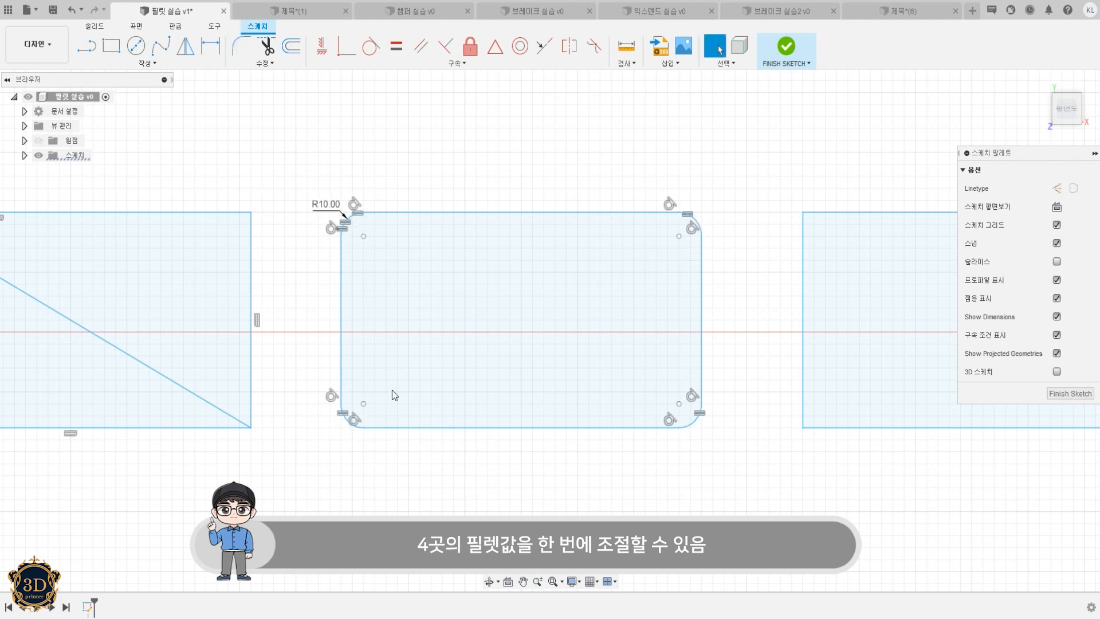
Step: Fillet the lower-right corner of the rectangle after the four-cornered fillet one with a 20 mm radius
{"action": "scroll", "coordinate": [654, 504], "scroll_direction": "down", "scroll_amount": 2}
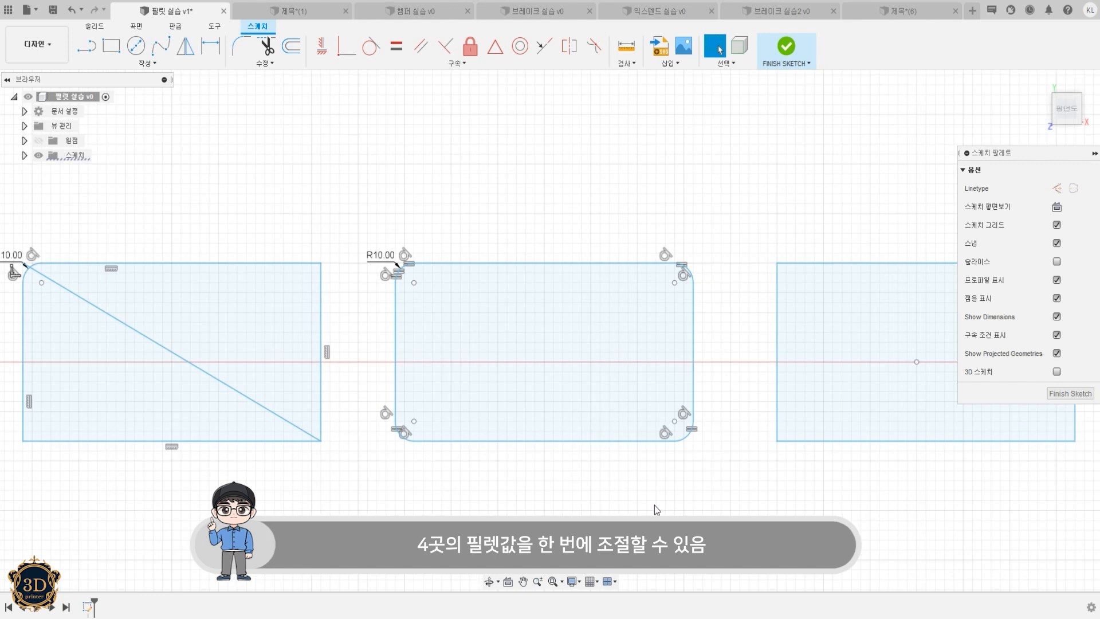
{"action": "scroll", "coordinate": [654, 505], "scroll_direction": "up", "scroll_amount": 2}
{"action": "middle_click_drag", "start_coordinate": [655, 505], "coordinate": [72, 469]}
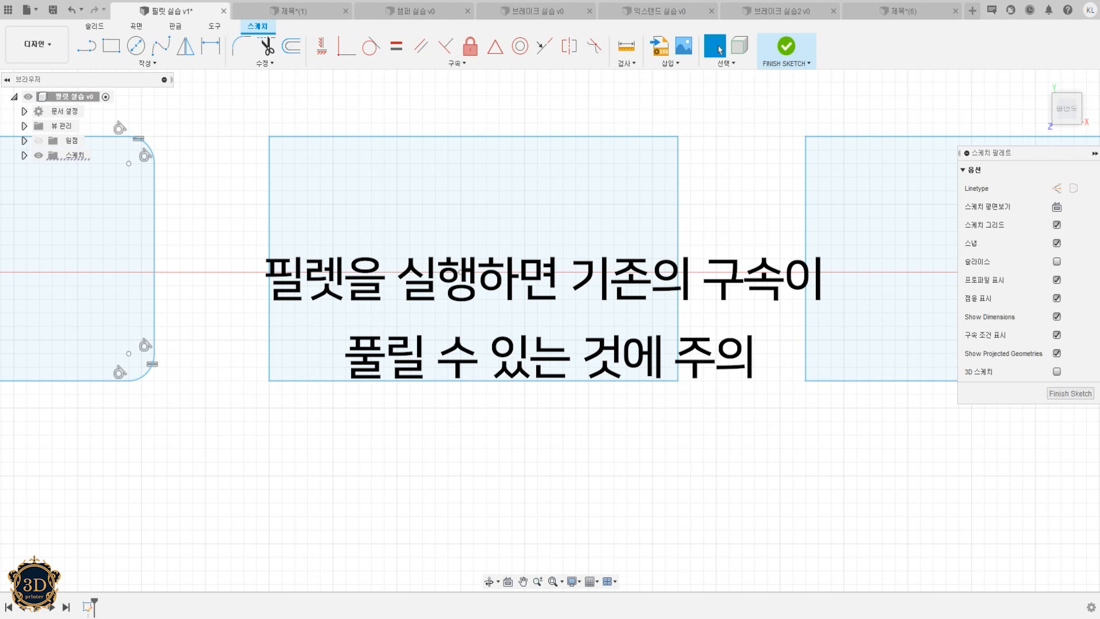
{"action": "mouse_move", "coordinate": [768, 311]}
{"action": "middle_mouse_down"}
{"action": "mouse_move", "coordinate": [690, 327]}
{"action": "mouse_move", "coordinate": [525, 329]}
{"action": "mouse_move", "coordinate": [533, 359]}
{"action": "middle_mouse_up"}
{"action": "scroll", "coordinate": [638, 331], "scroll_direction": "down", "scroll_amount": 1}
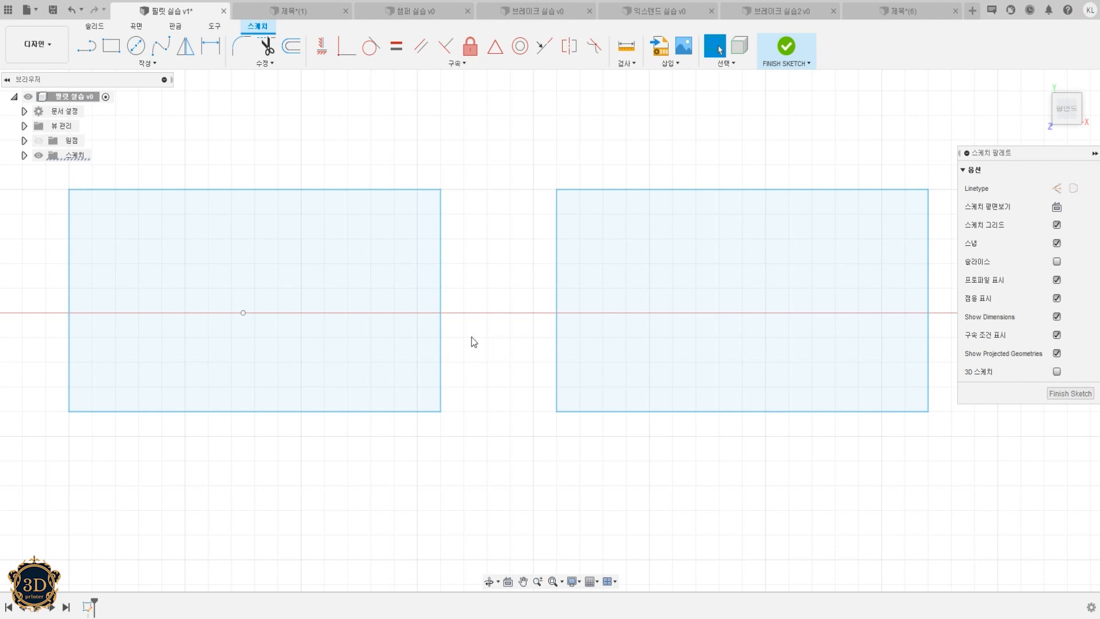
{"action": "left_click", "coordinate": [241, 45]}
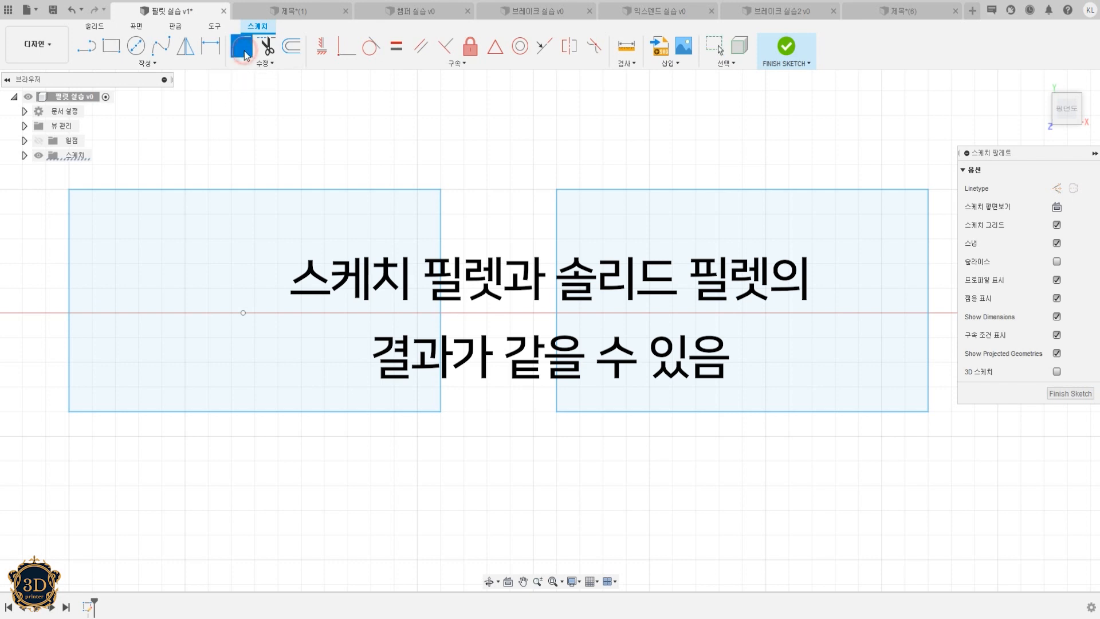
{"action": "left_click", "coordinate": [441, 411]}
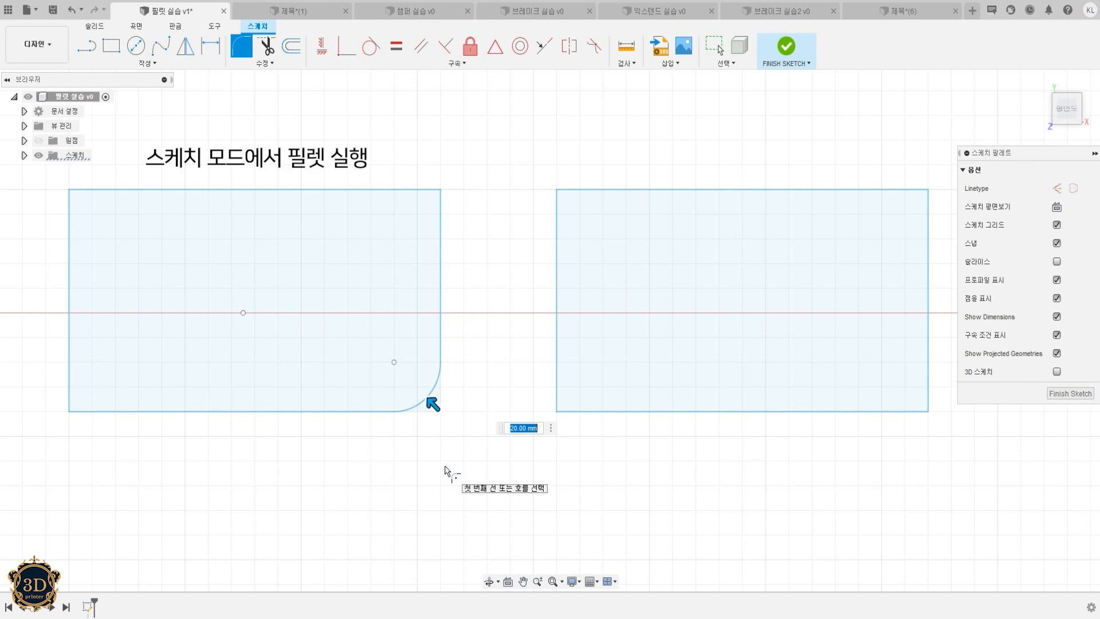
{"action": "key", "text": "Return"}
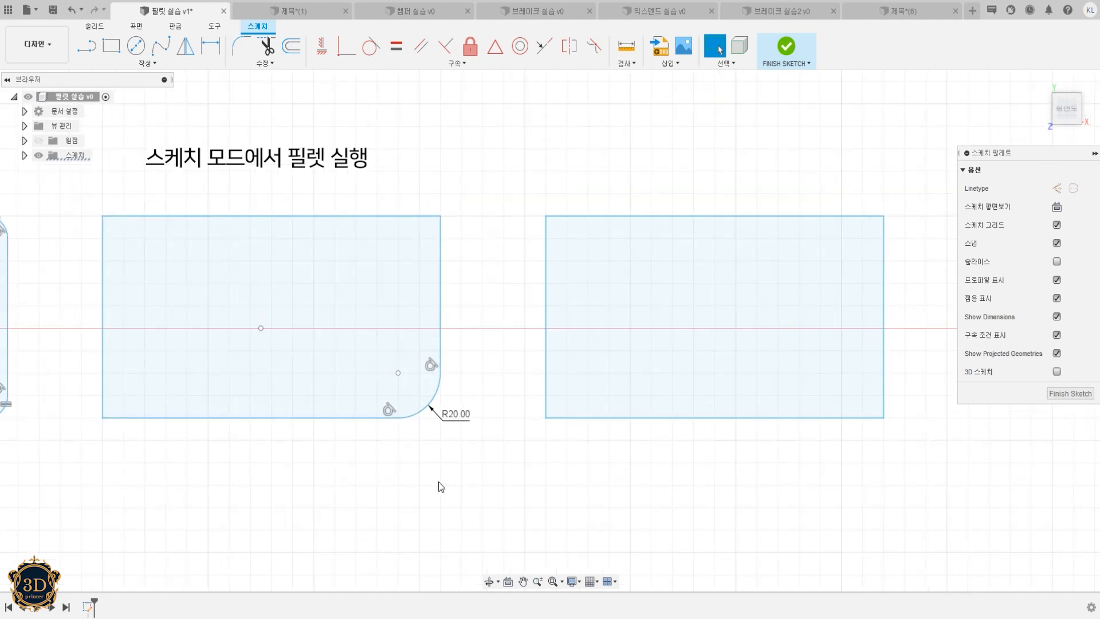
Step: Extrude the rectangle with the 20 mm rounded corner and the plain rectangle beside it together into solid bodies
{"action": "key", "text": "e"}
{"action": "left_click", "coordinate": [321, 338]}
{"action": "left_click", "coordinate": [620, 343]}
{"action": "middle_click_drag", "start_coordinate": [711, 344], "coordinate": [710, 258], "text": "shift"}
{"action": "left_click_drag", "start_coordinate": [712, 348], "coordinate": [689, 233]}
{"action": "key", "text": "Return"}
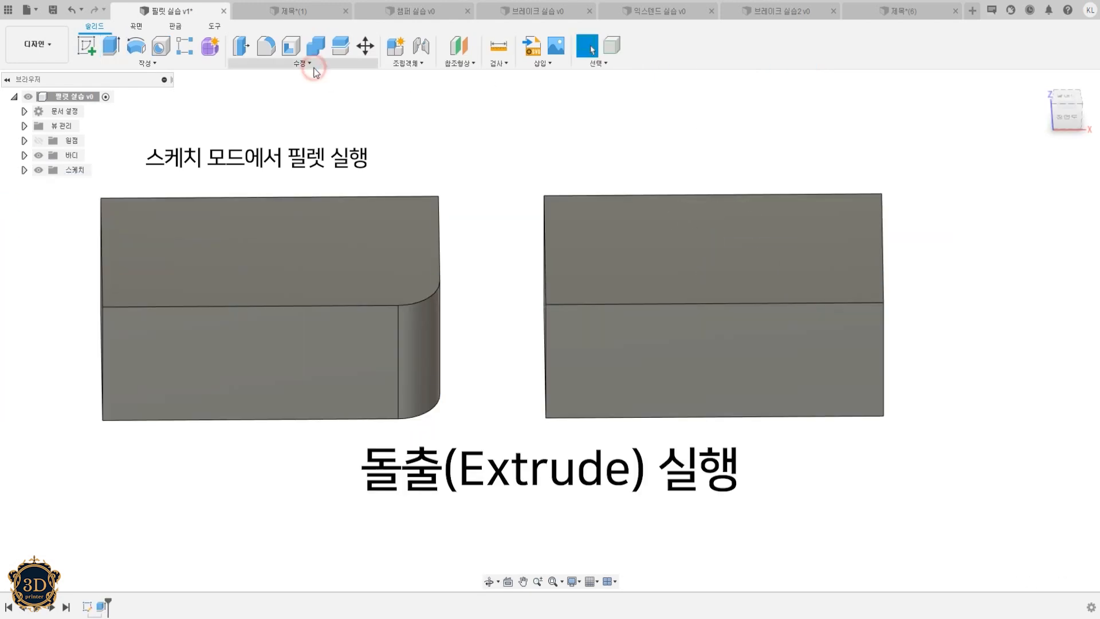
Step: Fillet the plain box's front-right vertical edge with the same 20 mm radius as the other box's rounded corner
{"action": "left_click", "coordinate": [309, 64]}
{"action": "left_click", "coordinate": [292, 89]}
{"action": "middle_click_drag", "start_coordinate": [861, 359], "coordinate": [782, 376]}
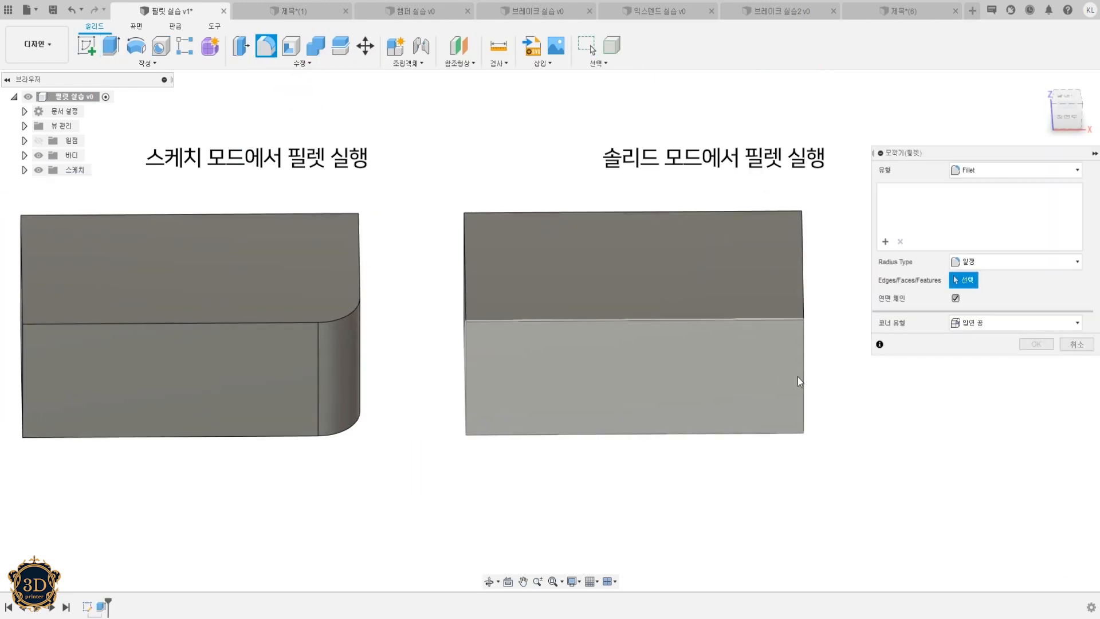
{"action": "left_click", "coordinate": [803, 374]}
{"action": "type", "text": "10"}
{"action": "key", "text": "Return"}
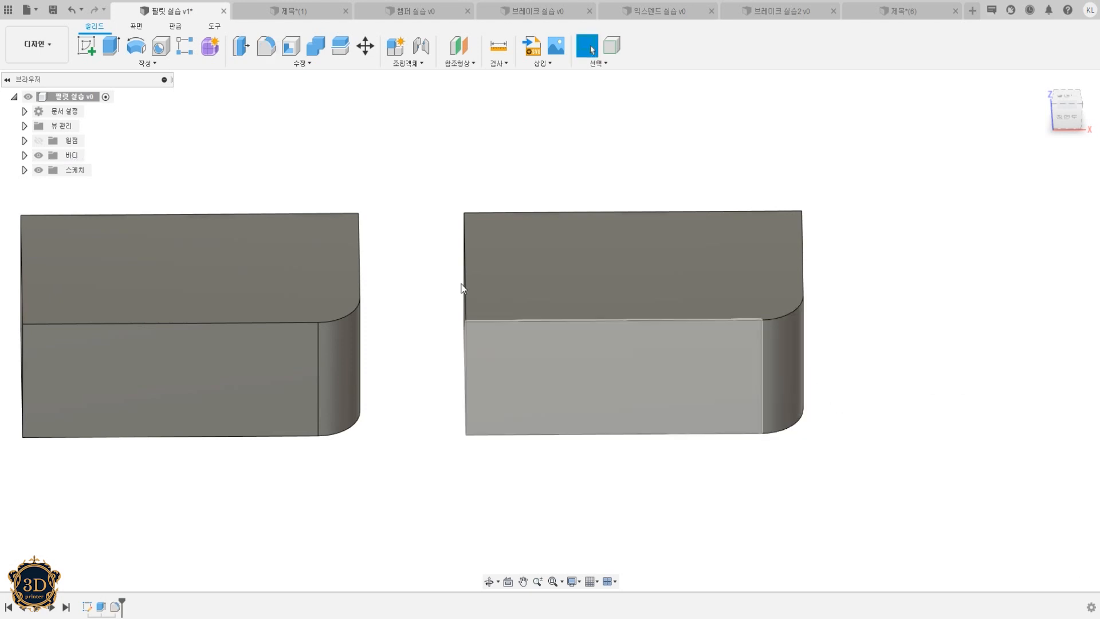
Step: Move the second body (바디2) -210 mm along X onto the first body to compare the sketch and solid fillets
{"action": "left_click", "coordinate": [23, 156]}
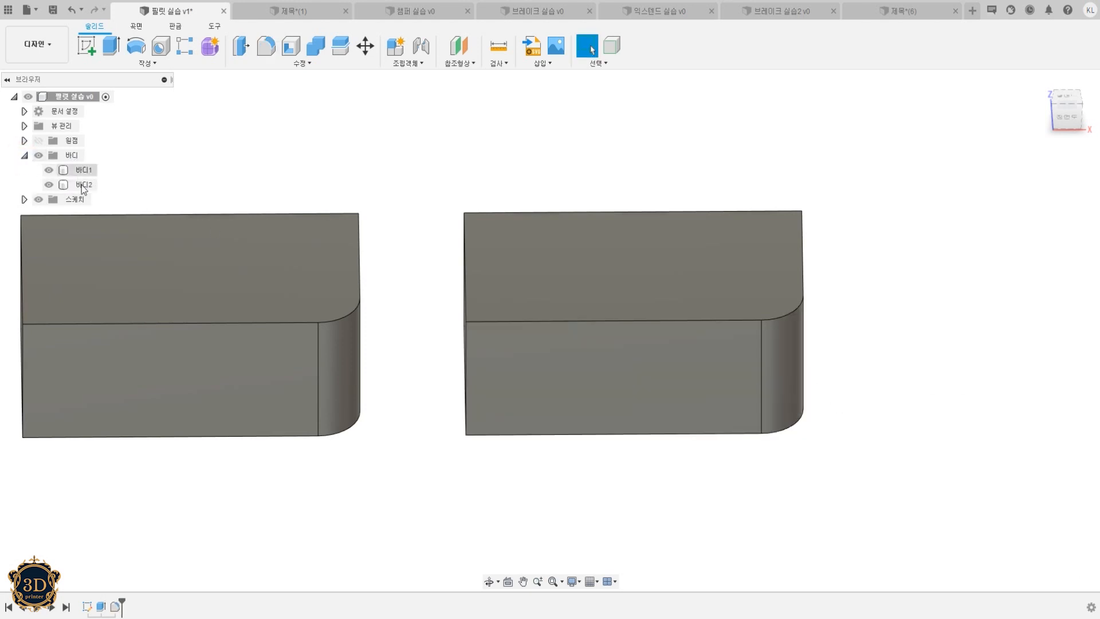
{"action": "left_click", "coordinate": [84, 184]}
{"action": "key", "text": "m"}
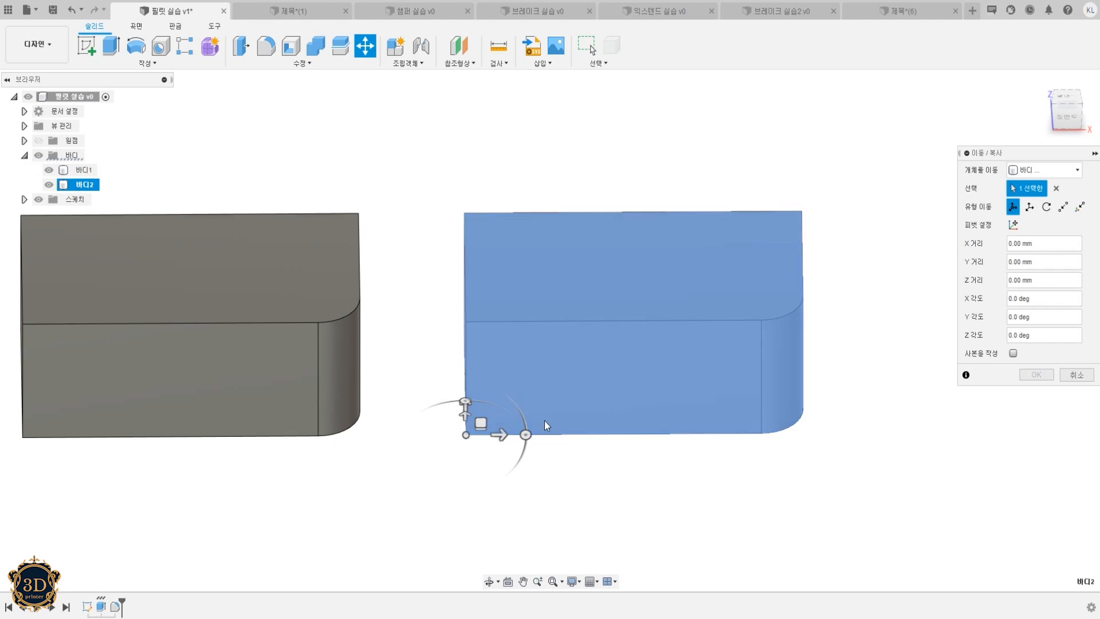
{"action": "left_click_drag", "start_coordinate": [503, 438], "coordinate": [64, 421]}
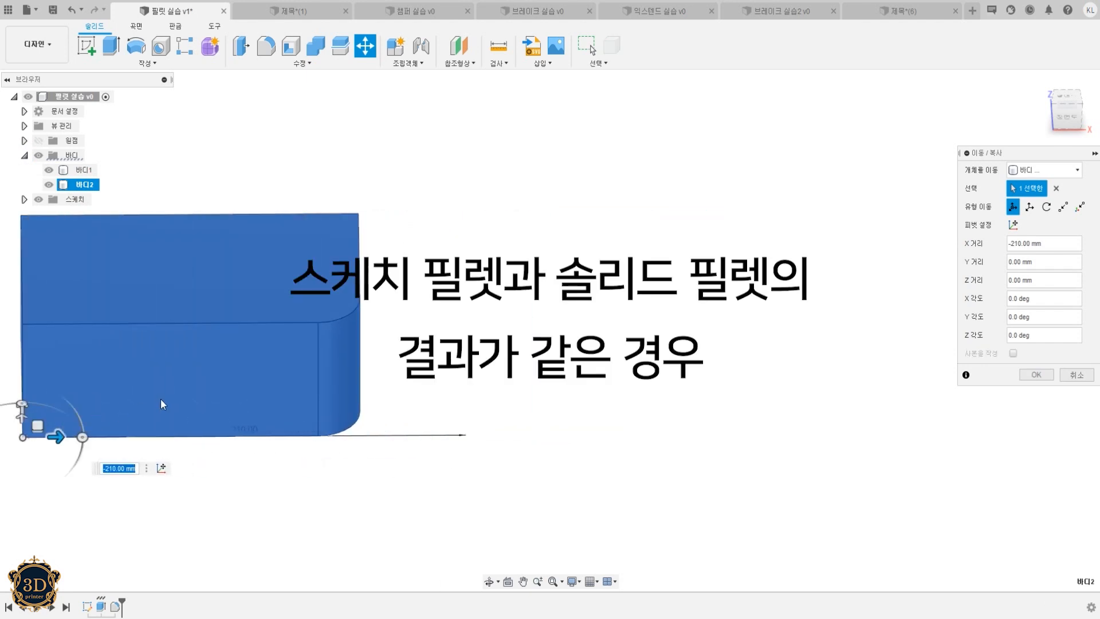
{"action": "key", "text": "Return"}
{"action": "left_click_drag", "start_coordinate": [491, 452], "coordinate": [686, 435]}
{"action": "key", "text": "Escape"}
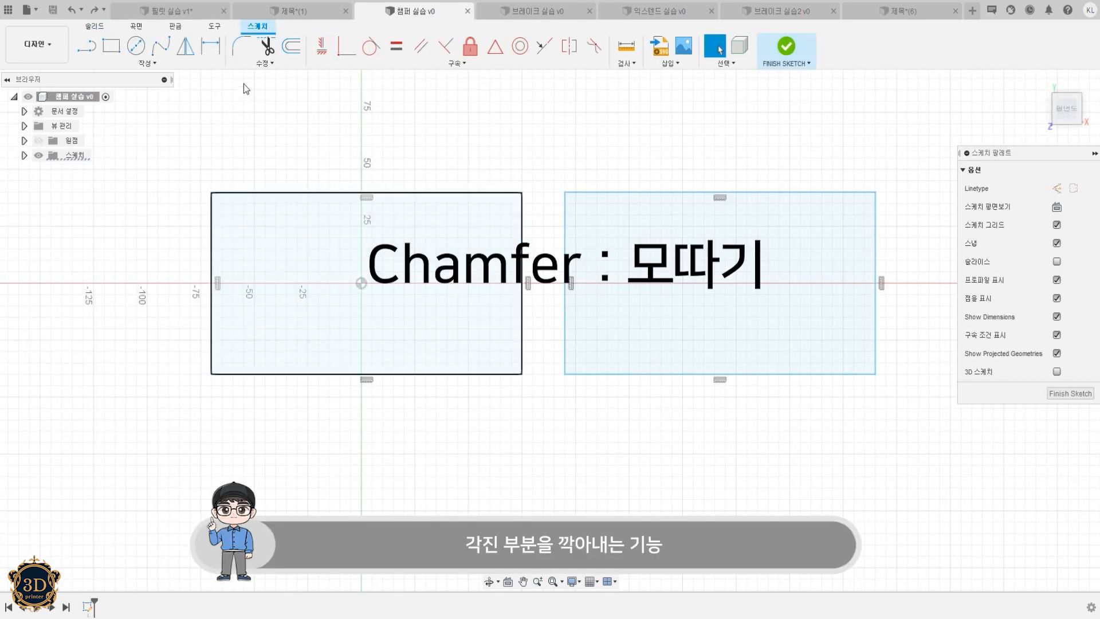
Step: Chamfer the upper-left corner of the first rectangle with an Equal Distance Chamfer of 40 mm
{"action": "left_click", "coordinate": [269, 64]}
{"action": "mouse_move", "coordinate": [267, 90]}
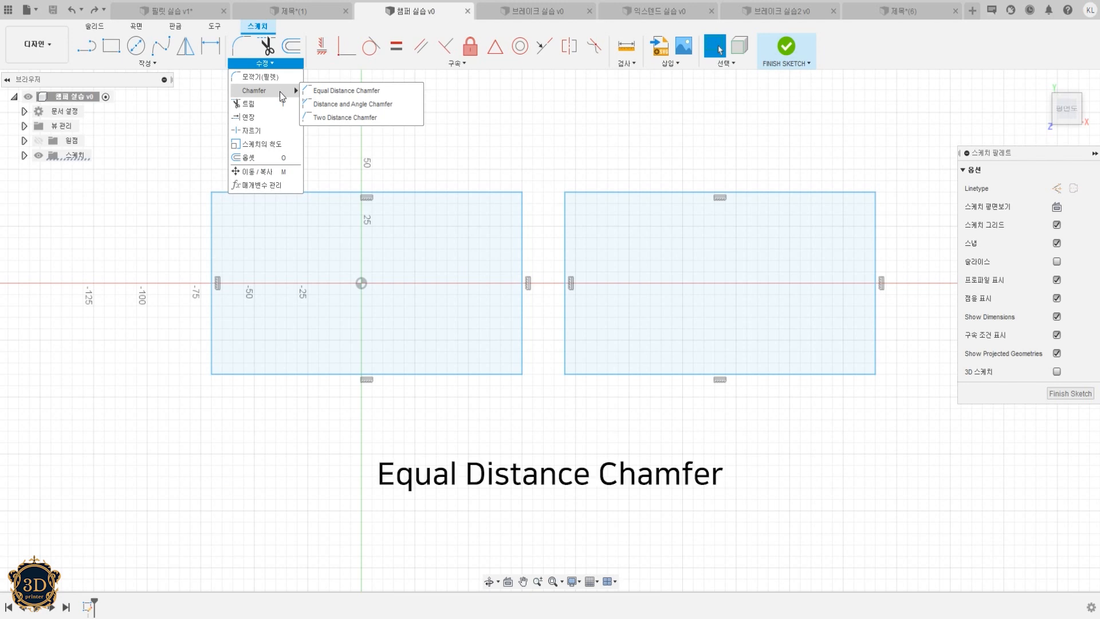
{"action": "left_click", "coordinate": [363, 95]}
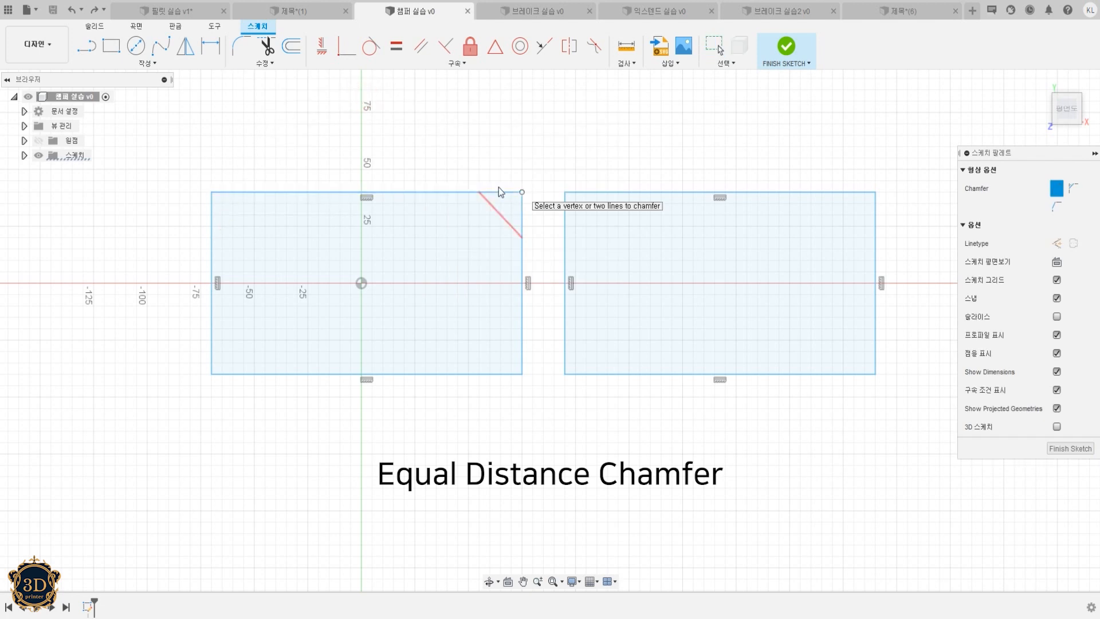
{"action": "left_click", "coordinate": [212, 194]}
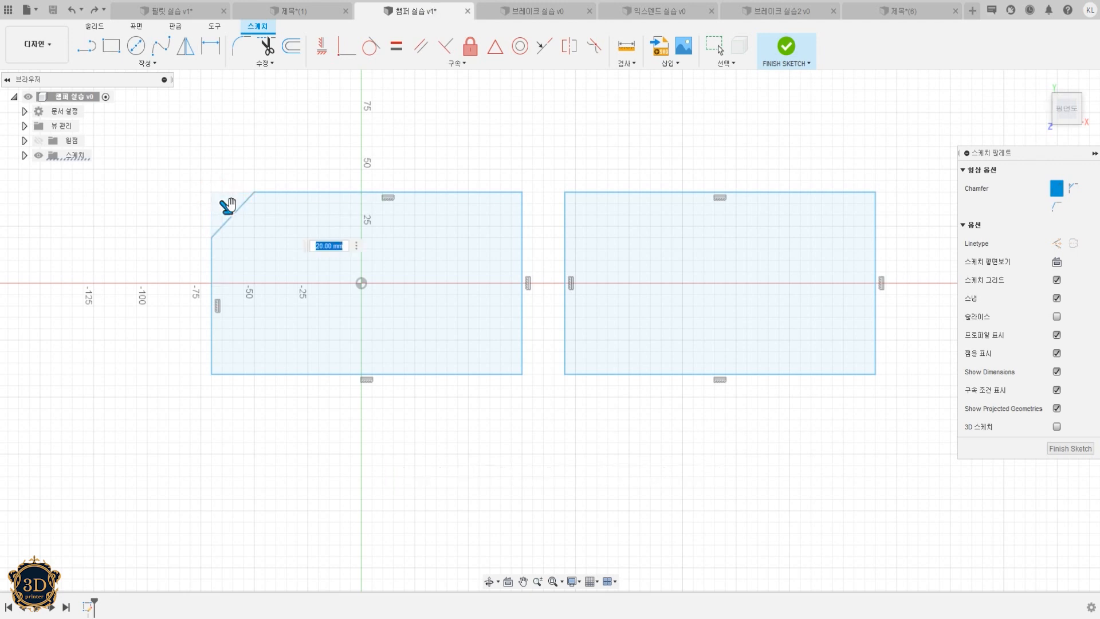
{"action": "left_click_drag", "start_coordinate": [227, 207], "coordinate": [248, 233]}
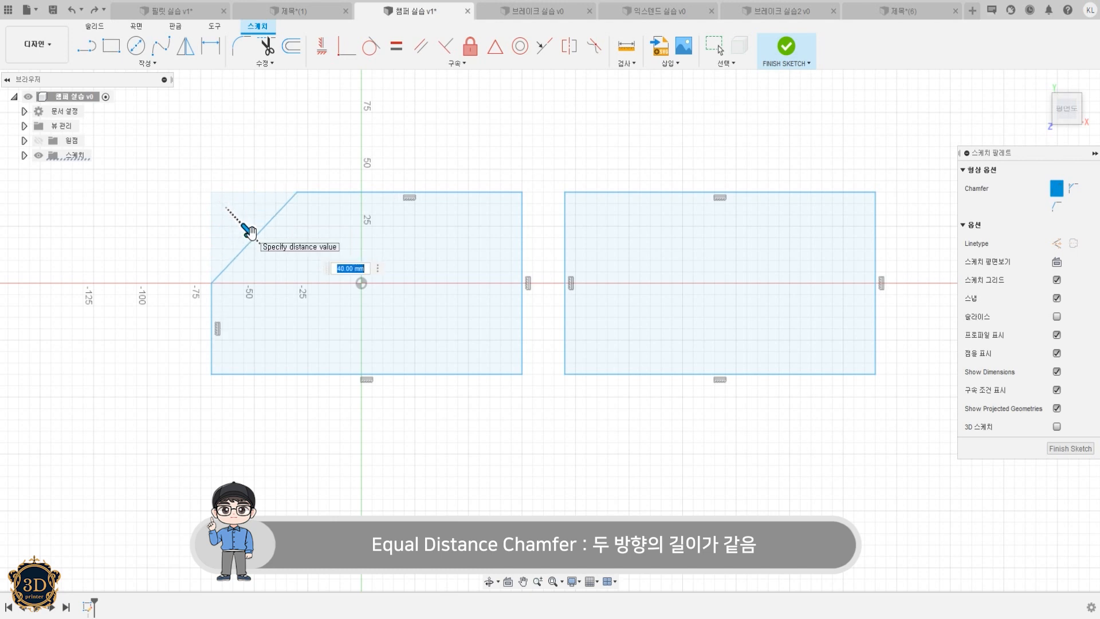
{"action": "key", "text": "Return"}
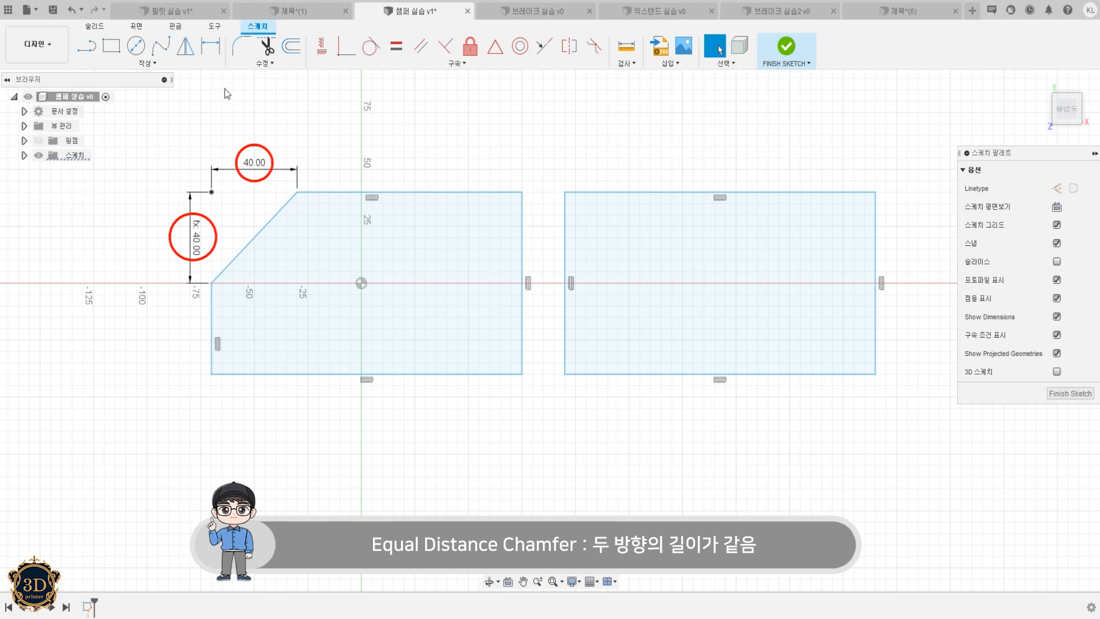
Step: Chamfer the first rectangle's upper-right corner with a Distance and Angle Chamfer of 40 mm along the top edge and 30°
{"action": "left_click", "coordinate": [264, 63]}
{"action": "mouse_move", "coordinate": [267, 90]}
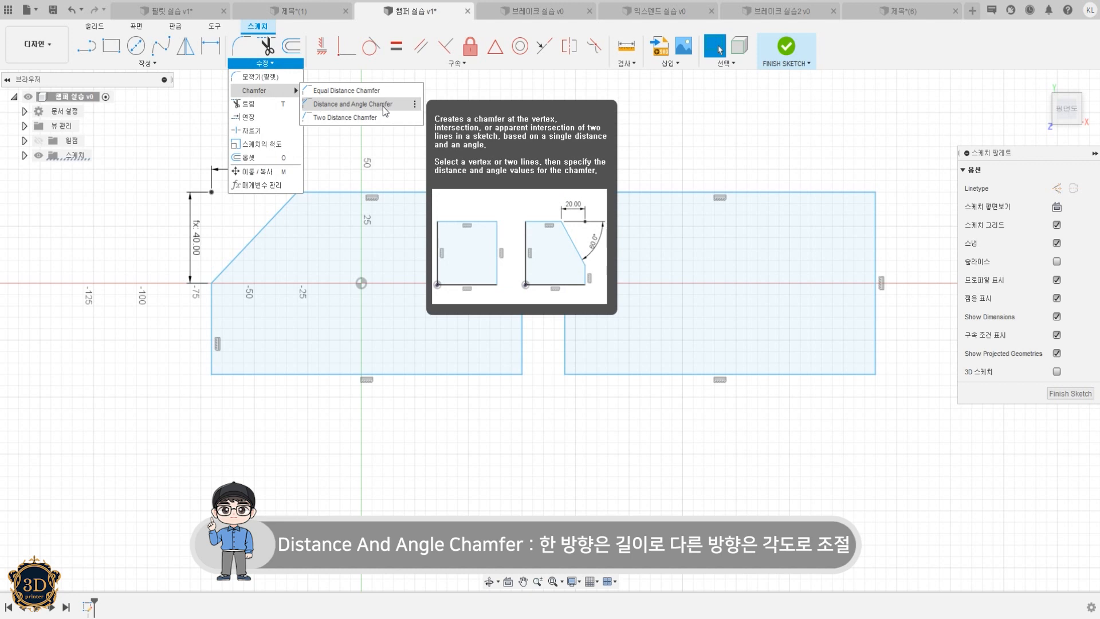
{"action": "left_click", "coordinate": [398, 104]}
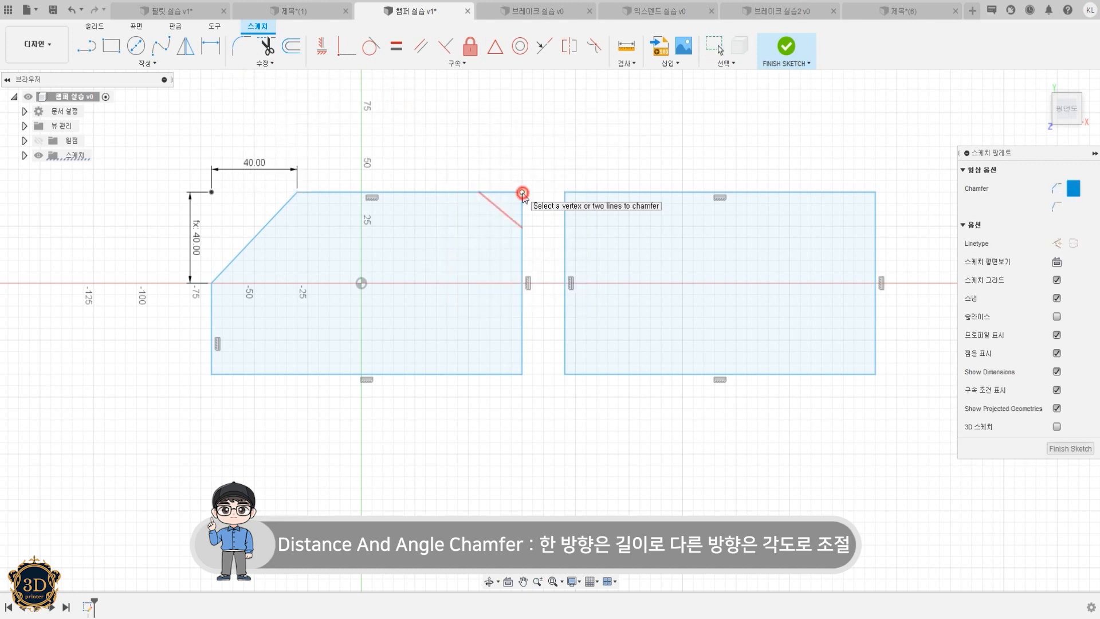
{"action": "left_click", "coordinate": [523, 193]}
{"action": "left_click_drag", "start_coordinate": [488, 192], "coordinate": [445, 192]}
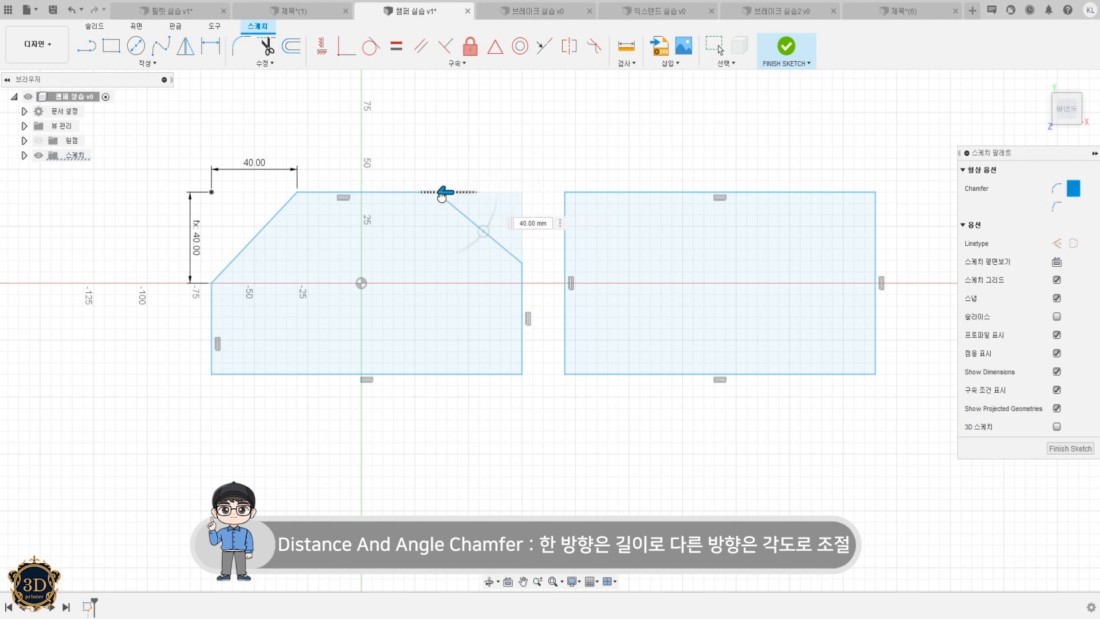
{"action": "mouse_move", "coordinate": [484, 232]}
{"action": "left_mouse_down"}
{"action": "mouse_move", "coordinate": [493, 218]}
{"action": "mouse_move", "coordinate": [496, 228]}
{"action": "left_mouse_up"}
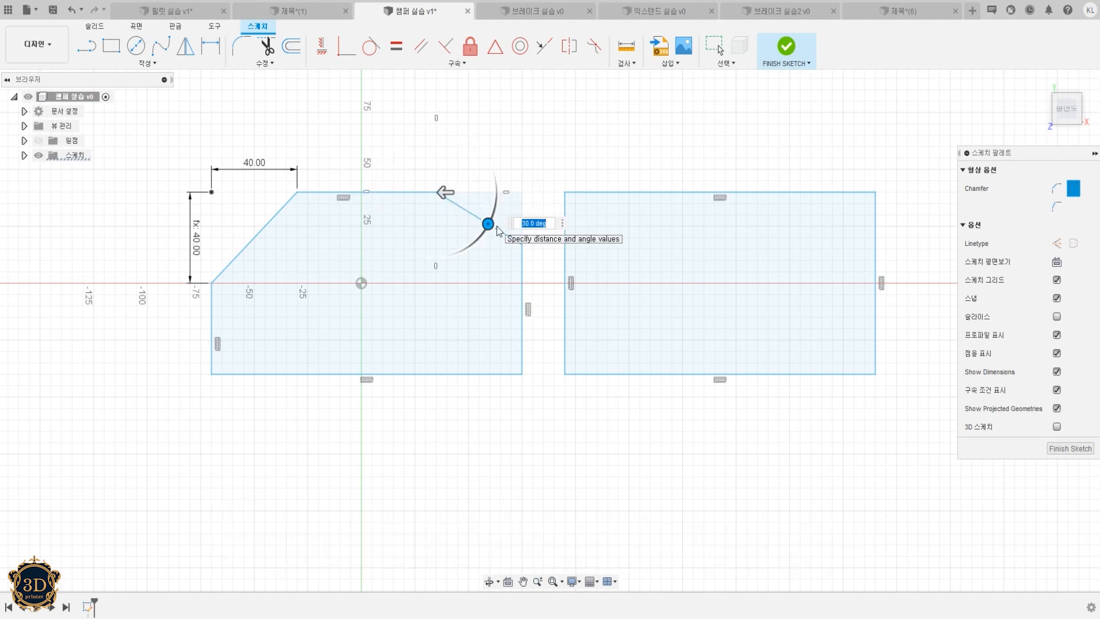
{"action": "key", "text": "Return"}
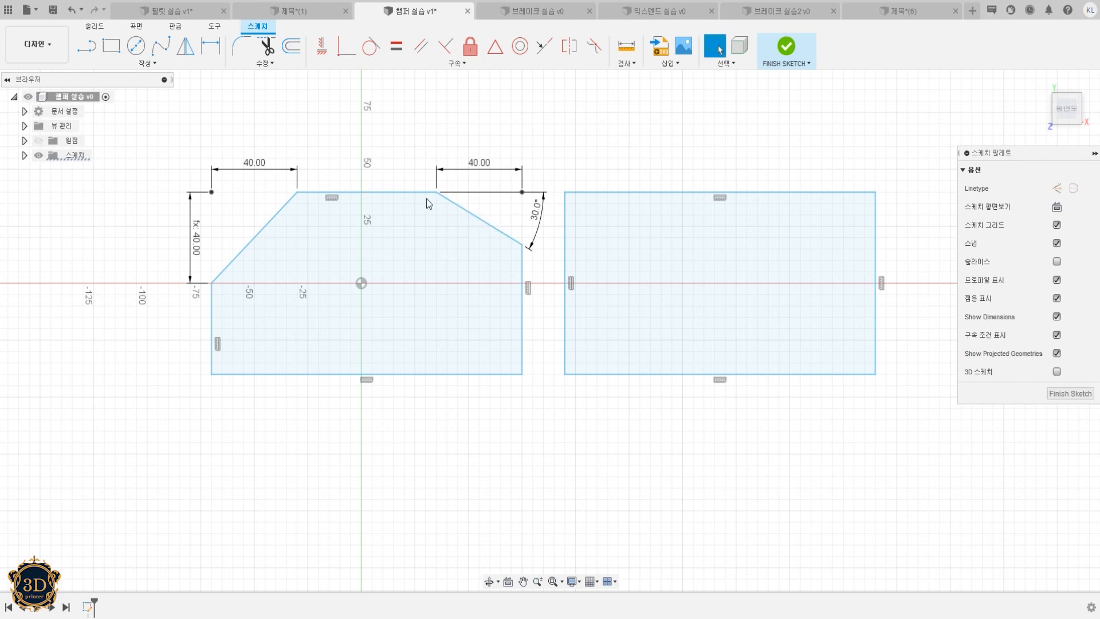
Step: Chamfer the first rectangle's lower-right corner with a Two Distance Chamfer, 60 mm along the bottom edge and 25 mm up the side
{"action": "left_click", "coordinate": [268, 63]}
{"action": "mouse_move", "coordinate": [277, 88]}
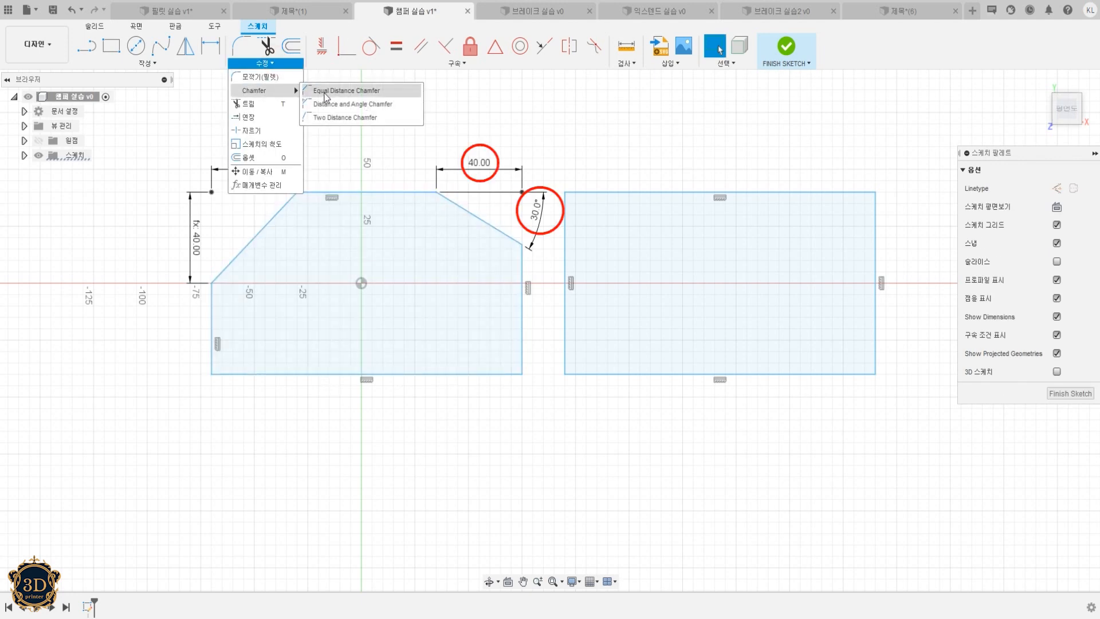
{"action": "left_click", "coordinate": [341, 118]}
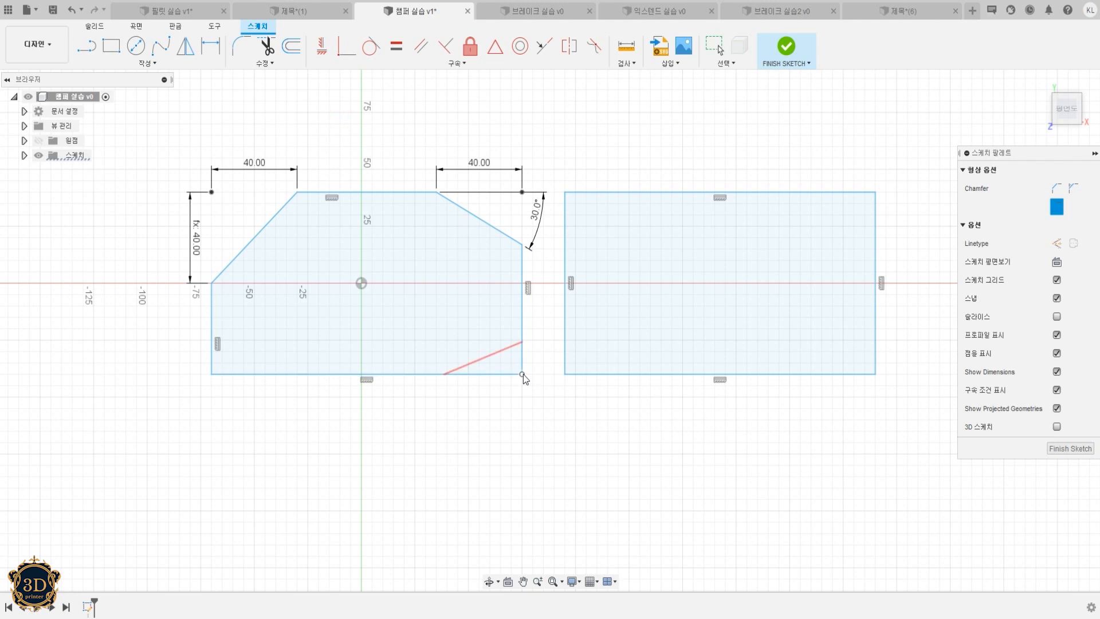
{"action": "left_click", "coordinate": [523, 374]}
{"action": "left_click_drag", "start_coordinate": [449, 374], "coordinate": [405, 386]}
{"action": "left_click_drag", "start_coordinate": [522, 347], "coordinate": [523, 340]}
{"action": "key", "text": "Return"}
Step: Extrude the plain rectangle beside the chamfered one 90 mm upward as a new body
{"action": "middle_click_drag", "start_coordinate": [663, 429], "coordinate": [658, 415], "text": "shift"}
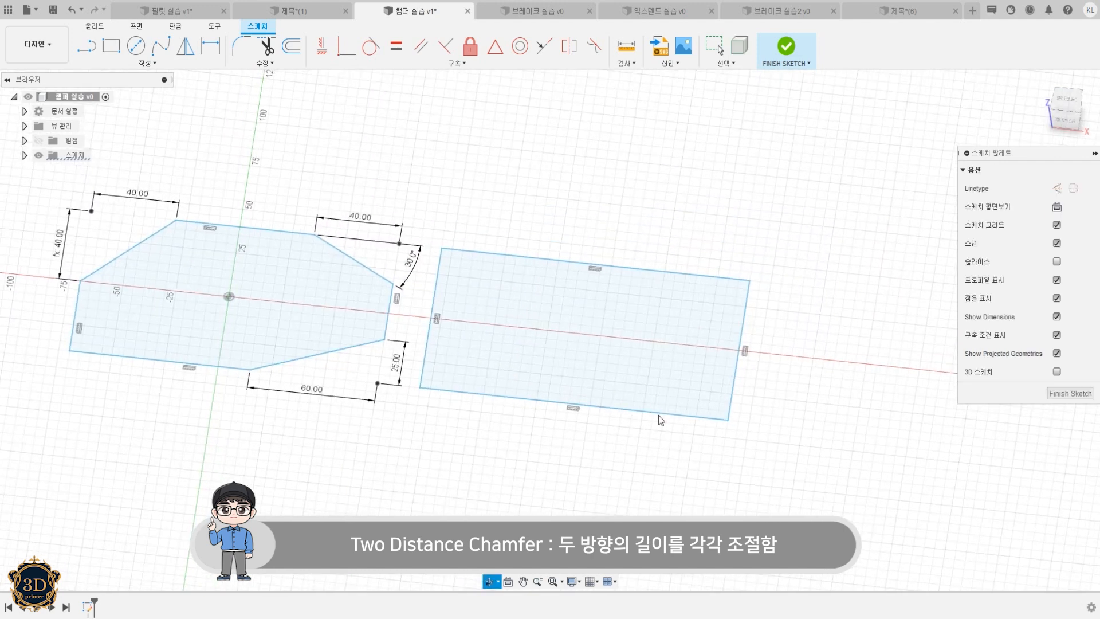
{"action": "key", "text": "e"}
{"action": "left_click", "coordinate": [638, 368]}
{"action": "left_click", "coordinate": [582, 334]}
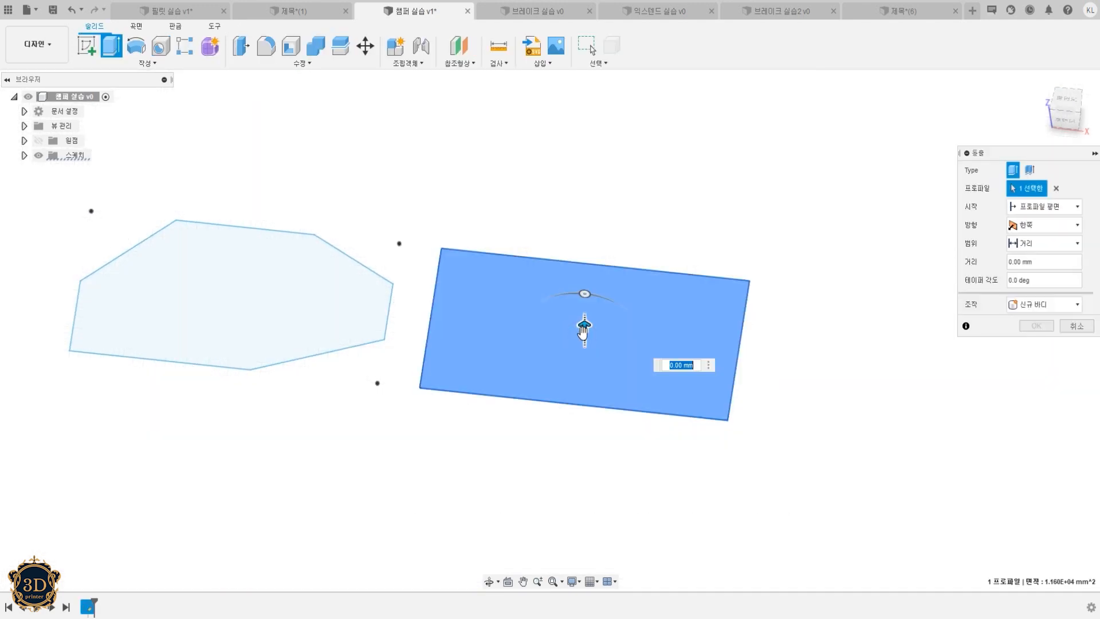
{"action": "left_click_drag", "start_coordinate": [588, 288], "coordinate": [584, 191]}
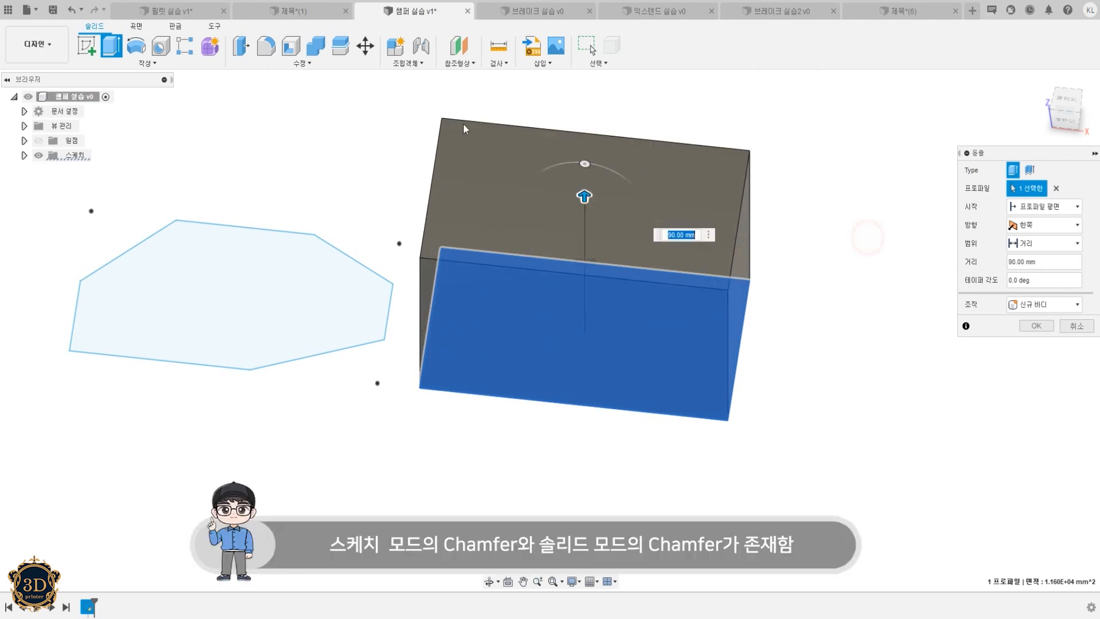
{"action": "key", "text": "Return"}
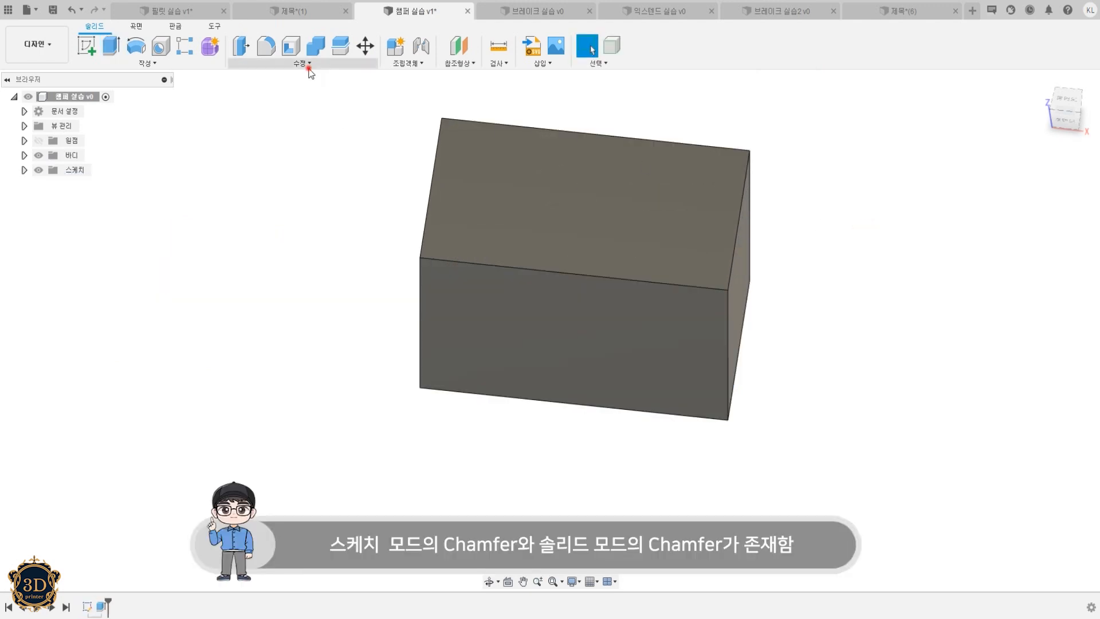
Step: Chamfer the front-right vertical edge of the extruded box with the solid Chamfer tool
{"action": "left_click", "coordinate": [309, 64]}
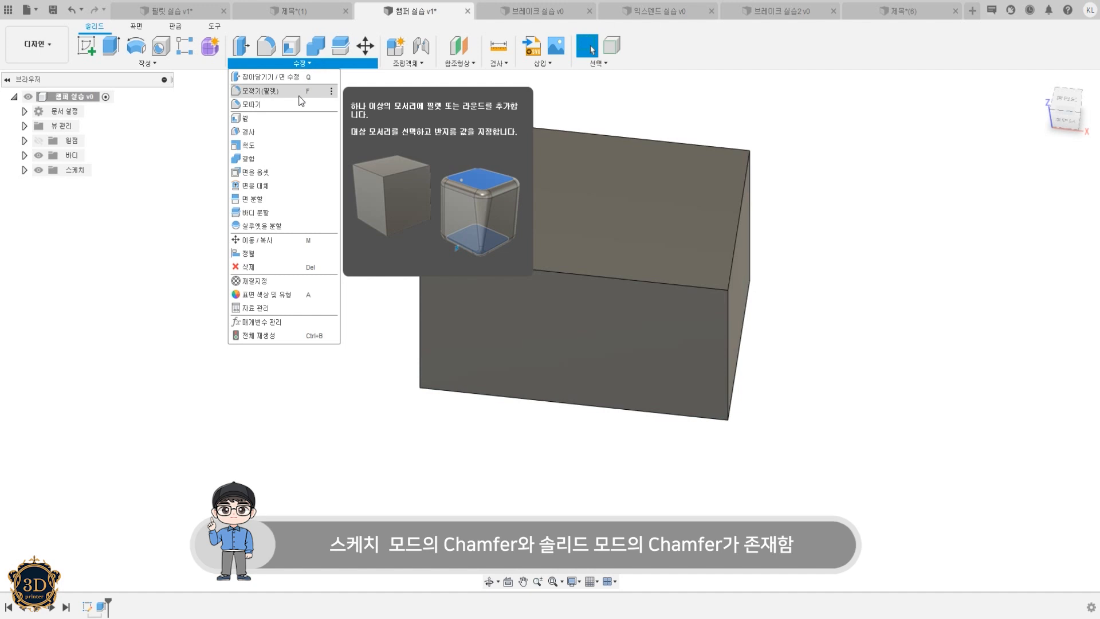
{"action": "left_click", "coordinate": [296, 105]}
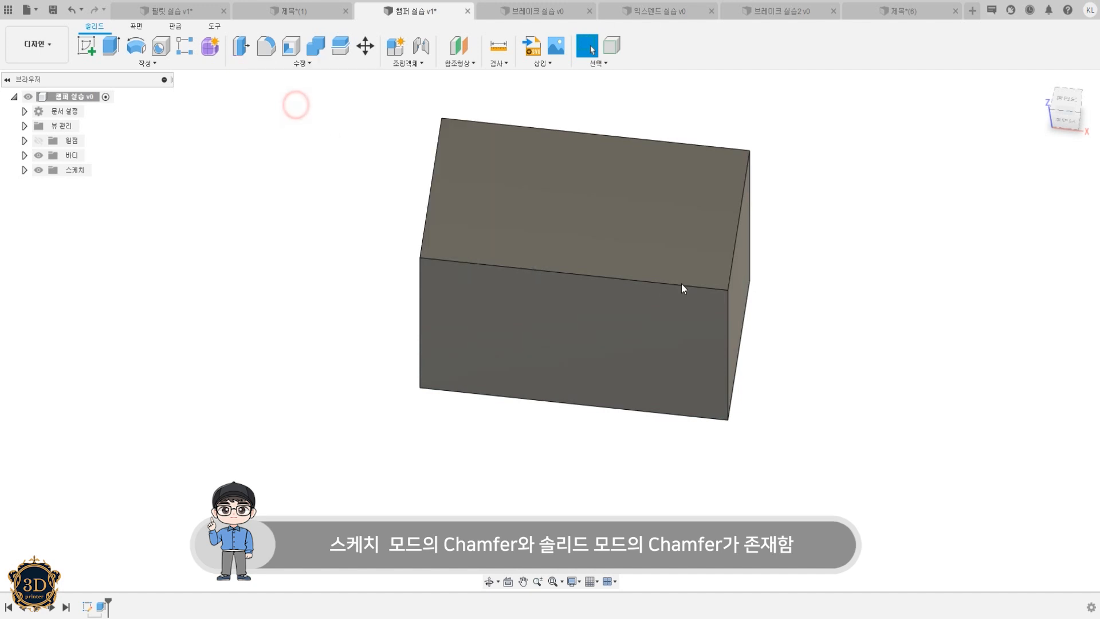
{"action": "left_click", "coordinate": [728, 329]}
{"action": "left_click_drag", "start_coordinate": [732, 335], "coordinate": [710, 322]}
{"action": "key", "text": "Return"}
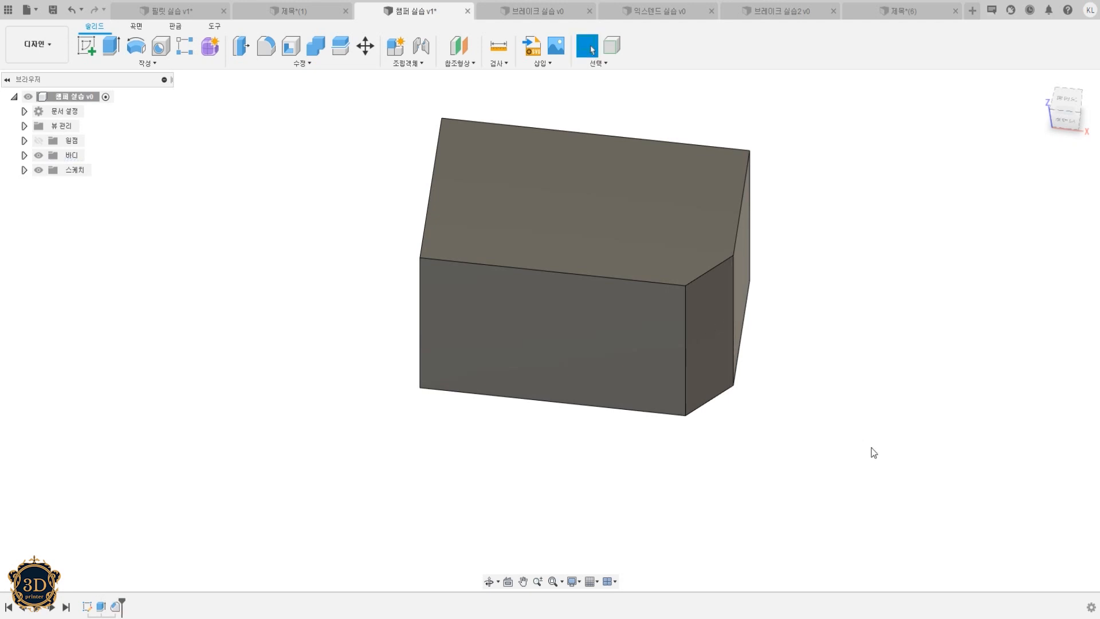
{"action": "scroll", "coordinate": [876, 453], "scroll_direction": "down", "scroll_amount": 2}
{"action": "scroll", "coordinate": [876, 453], "scroll_direction": "up", "scroll_amount": 1}
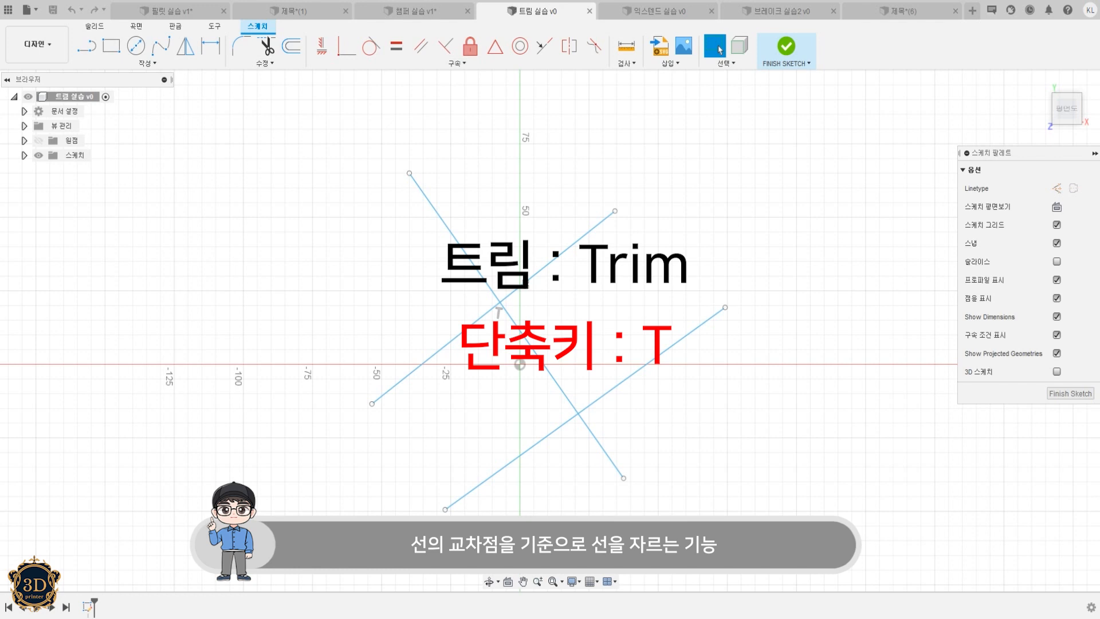
Step: Trim the lower line's lower-left part, the upper line's upper-right part and the crossing line's middle segment in the trim practice sketch
{"action": "left_click", "coordinate": [257, 62]}
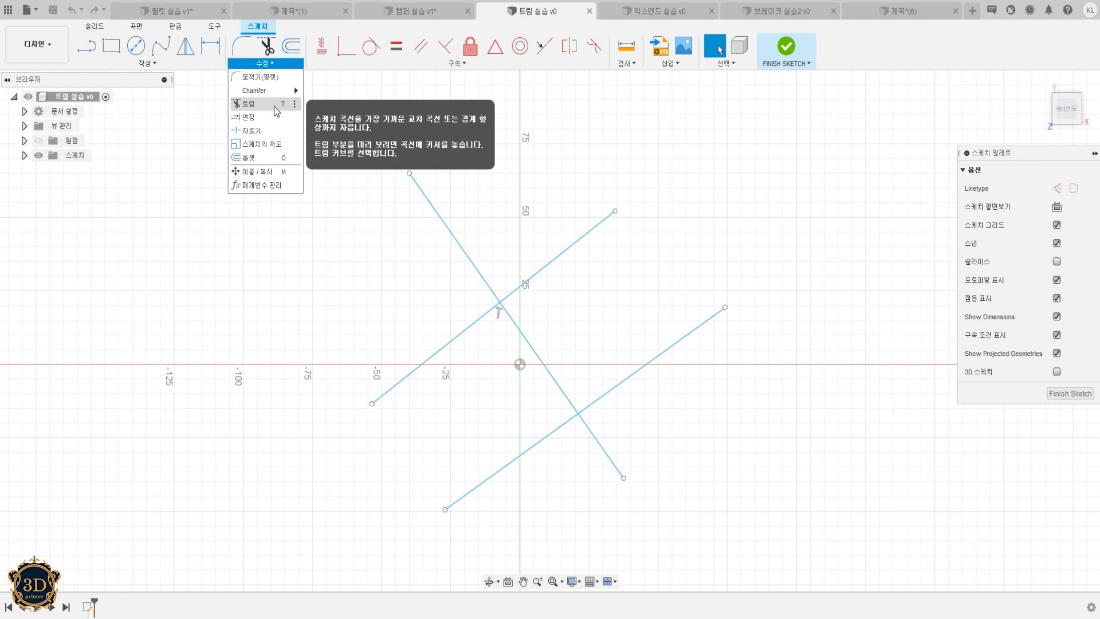
{"action": "left_click", "coordinate": [274, 106]}
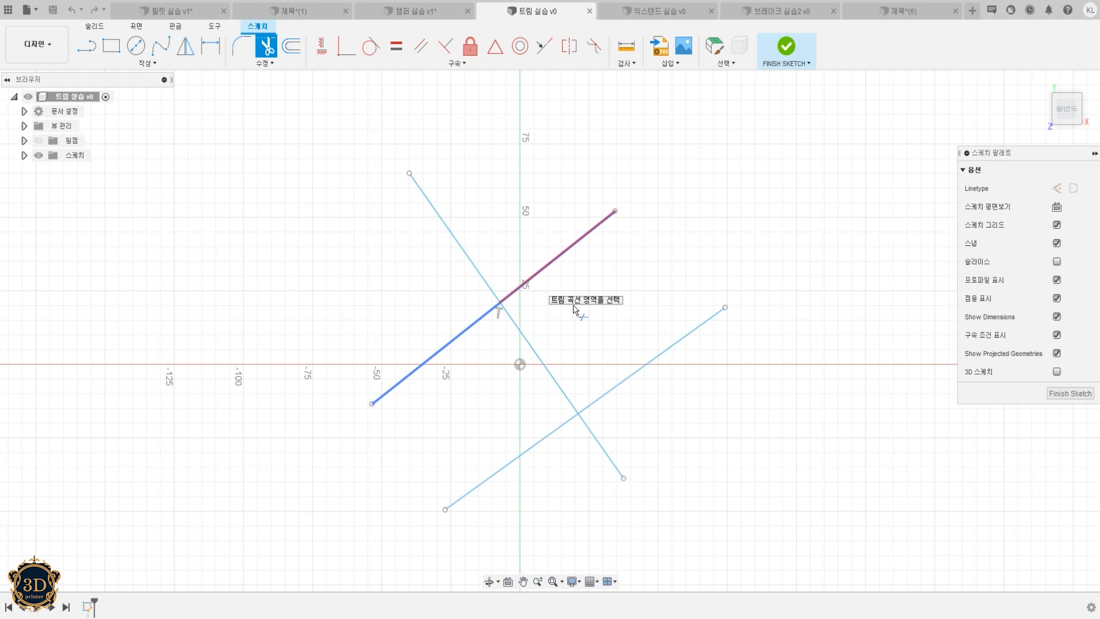
{"action": "left_click", "coordinate": [544, 439]}
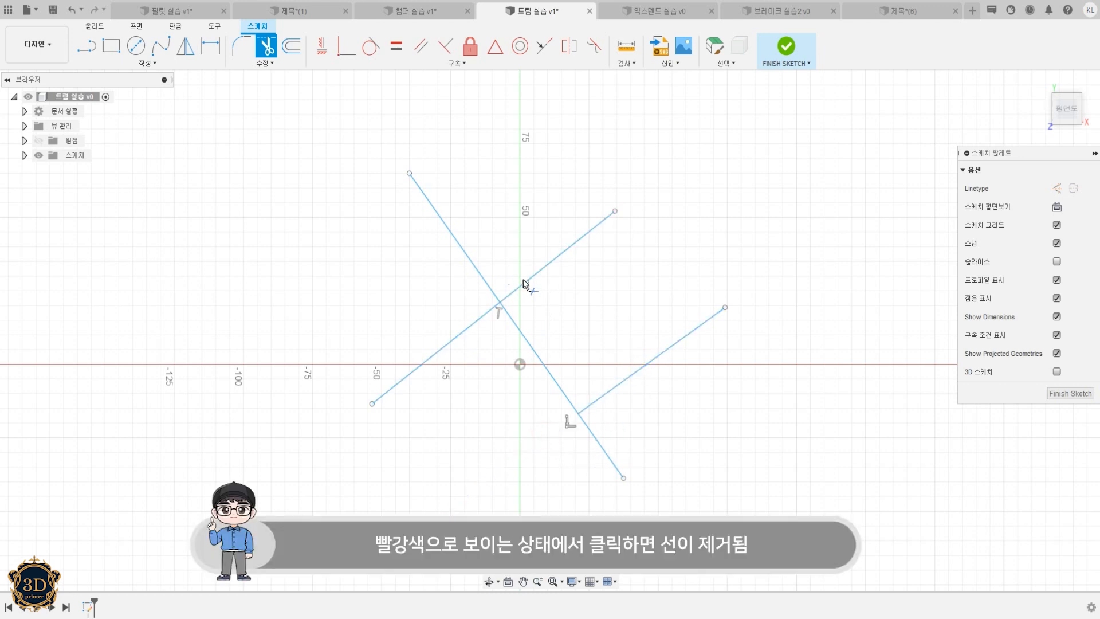
{"action": "left_click", "coordinate": [523, 283]}
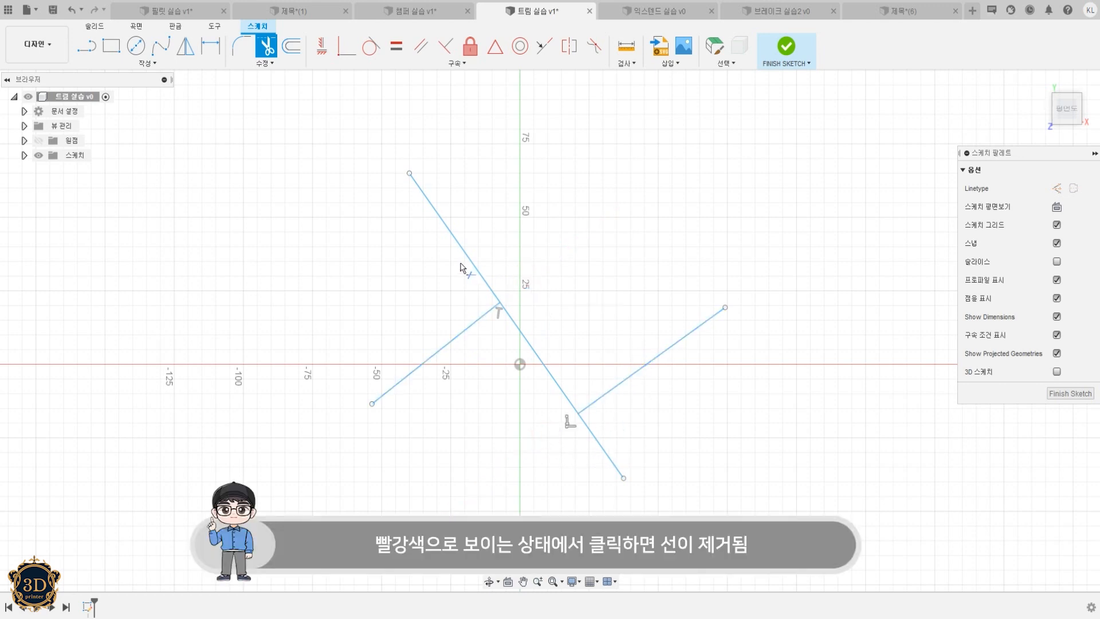
{"action": "left_click", "coordinate": [528, 344]}
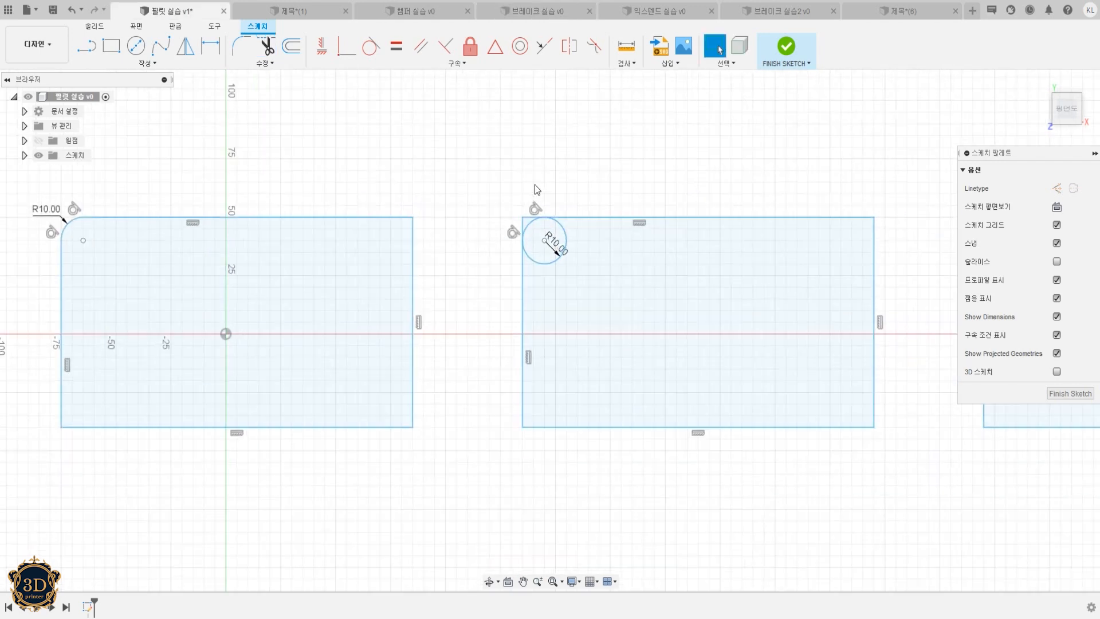
Step: Trim the second rectangle's corner stubs and the inner part of the R10 circle in the fillet practice sketch, leaving a rounded corner
{"action": "scroll", "coordinate": [534, 184], "scroll_direction": "up", "scroll_amount": 5}
{"action": "left_click", "coordinate": [520, 265]}
{"action": "left_click", "coordinate": [503, 272]}
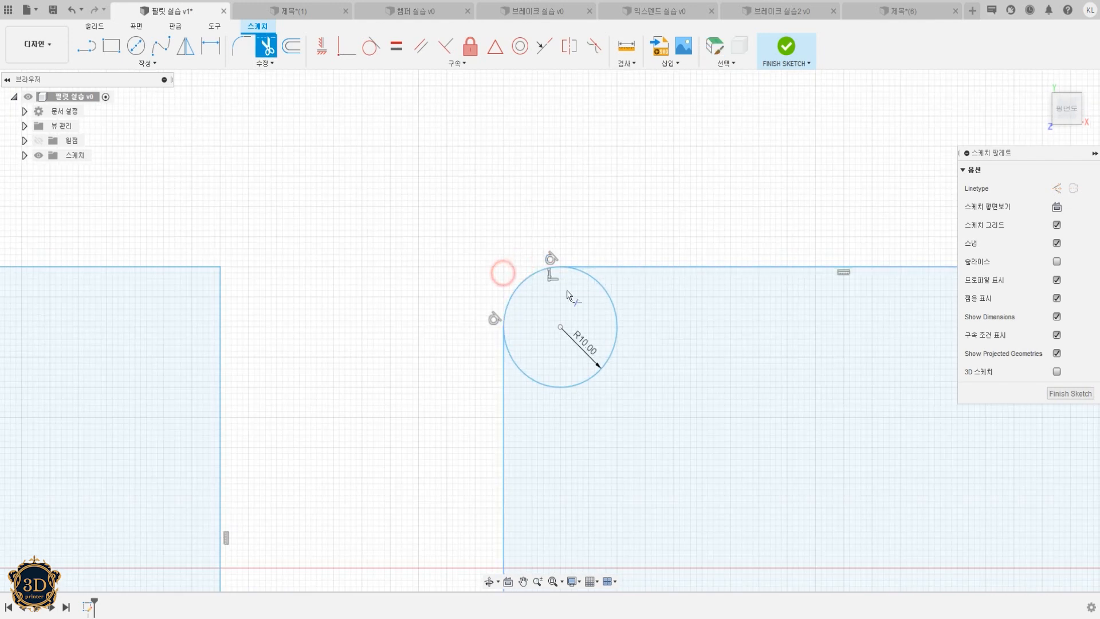
{"action": "left_click", "coordinate": [609, 297]}
{"action": "scroll", "coordinate": [445, 304], "scroll_direction": "down", "scroll_amount": 3}
{"action": "scroll", "coordinate": [444, 304], "scroll_direction": "down", "scroll_amount": 3}
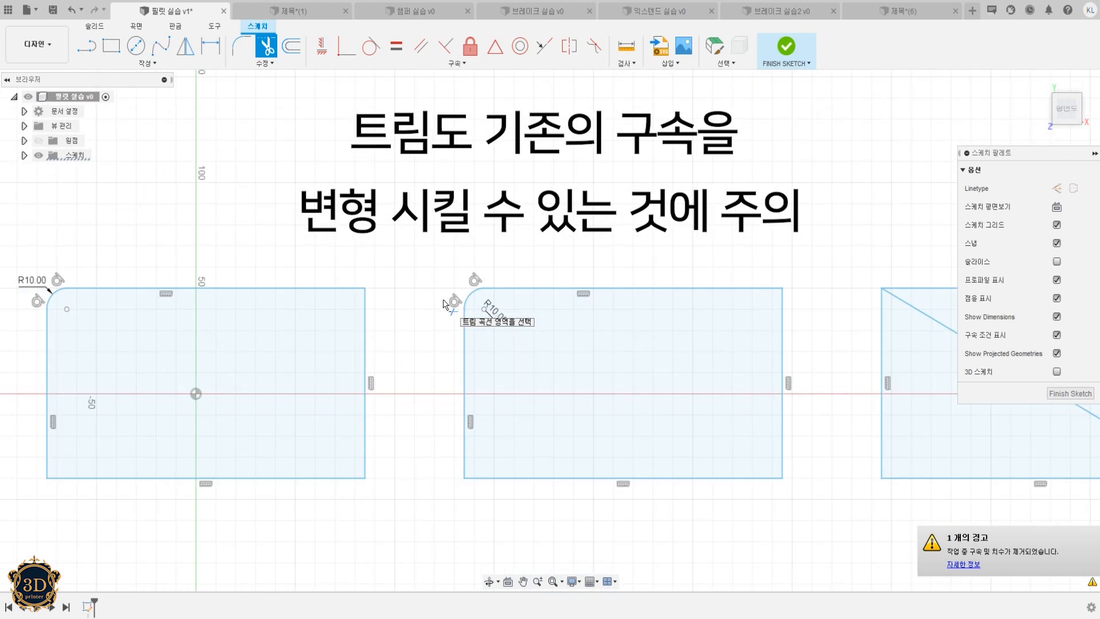
{"action": "scroll", "coordinate": [445, 304], "scroll_direction": "down", "scroll_amount": 2}
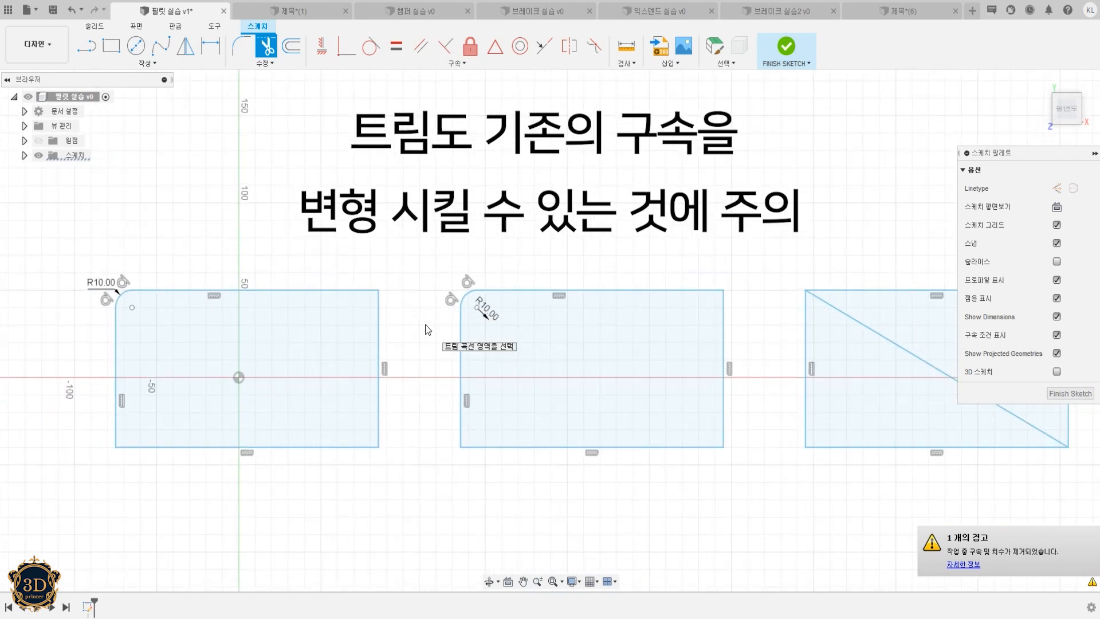
{"action": "key", "text": "Escape"}
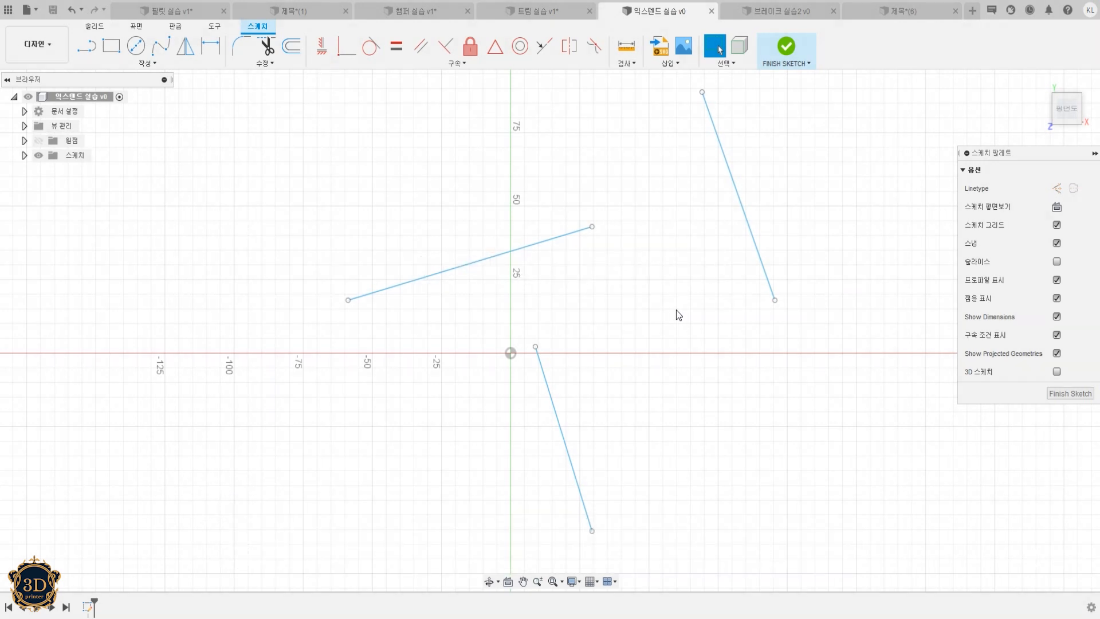
Step: Extend the lower line up to the middle line and the middle line to the line on its right in the extend practice sketch
{"action": "left_click", "coordinate": [264, 63]}
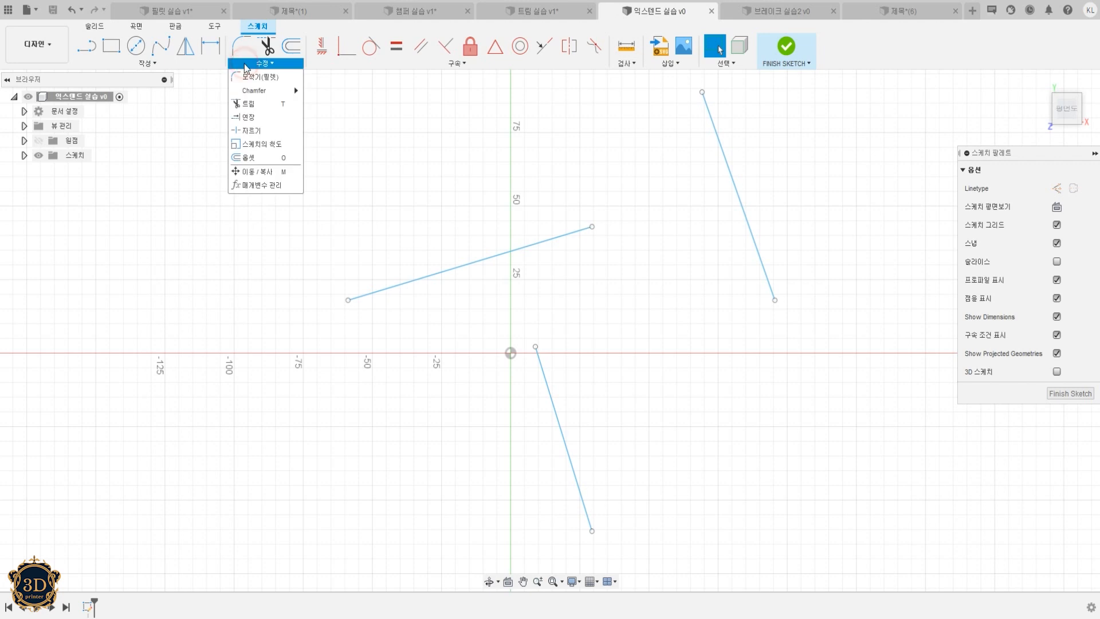
{"action": "left_click", "coordinate": [286, 121]}
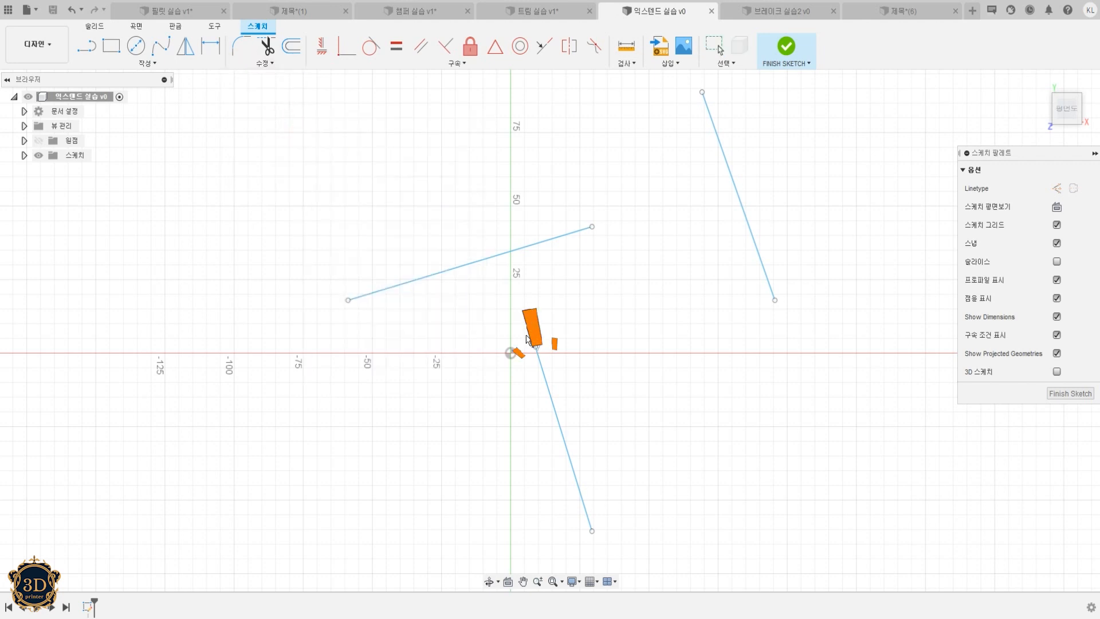
{"action": "left_click", "coordinate": [576, 303]}
{"action": "left_click", "coordinate": [573, 232]}
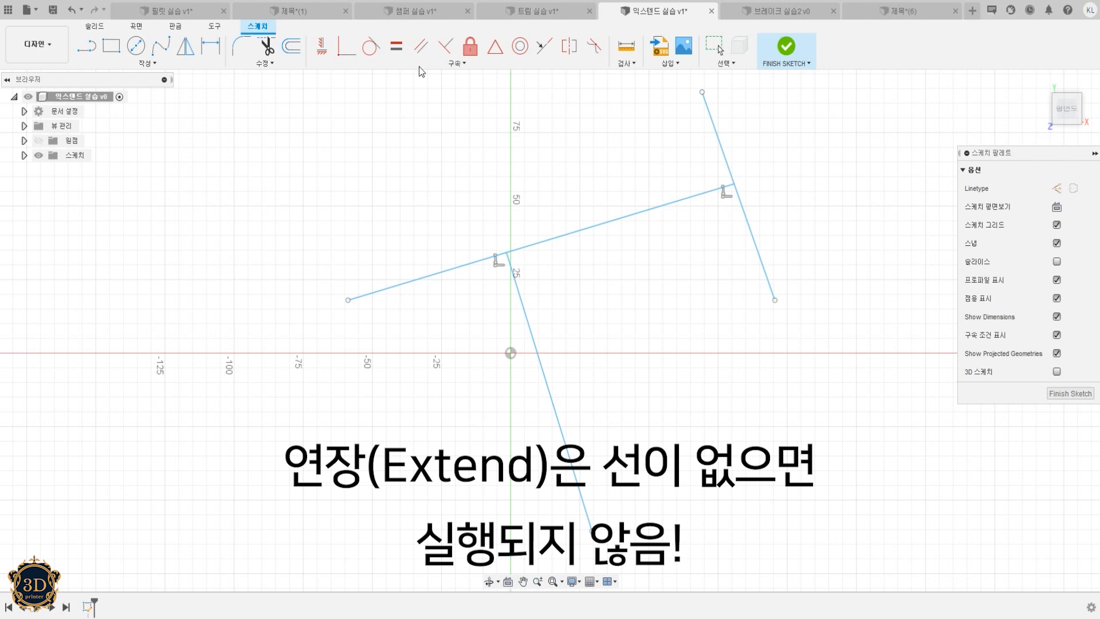
Step: Extend the upper-left line across the gap to the corner of the lower-right lines in the trim practice sketch
{"action": "left_click", "coordinate": [536, 11]}
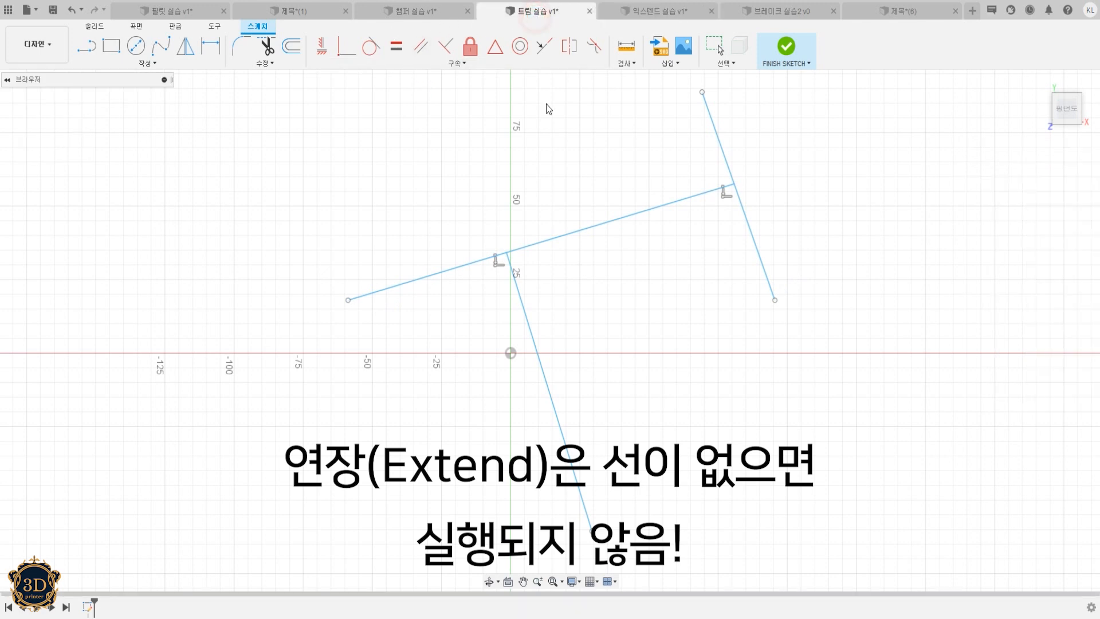
{"action": "left_click", "coordinate": [265, 63]}
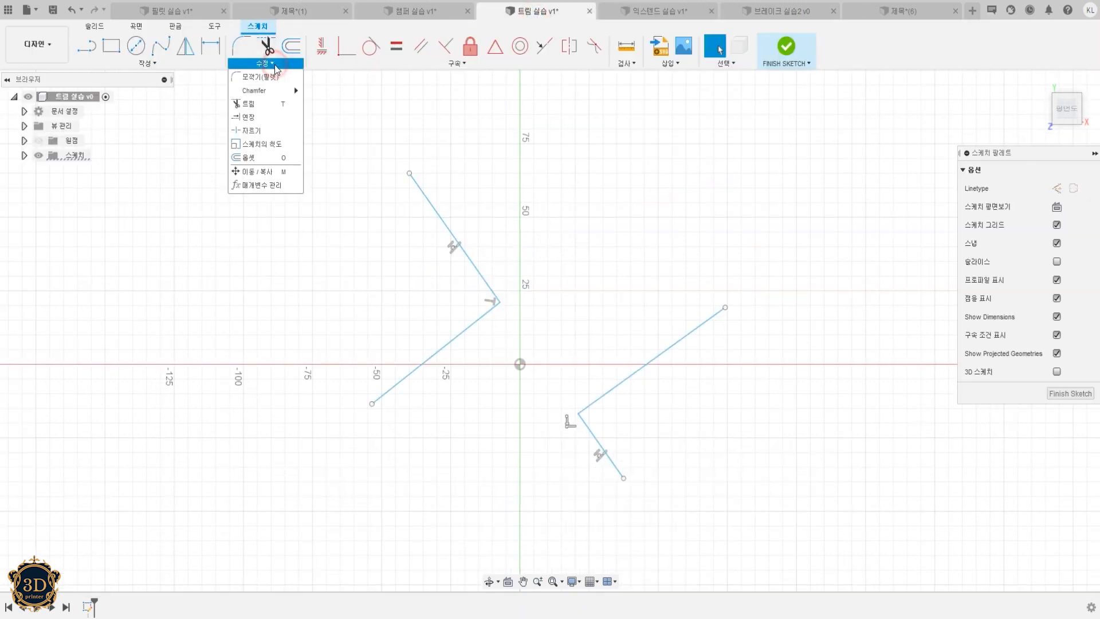
{"action": "left_click", "coordinate": [274, 116]}
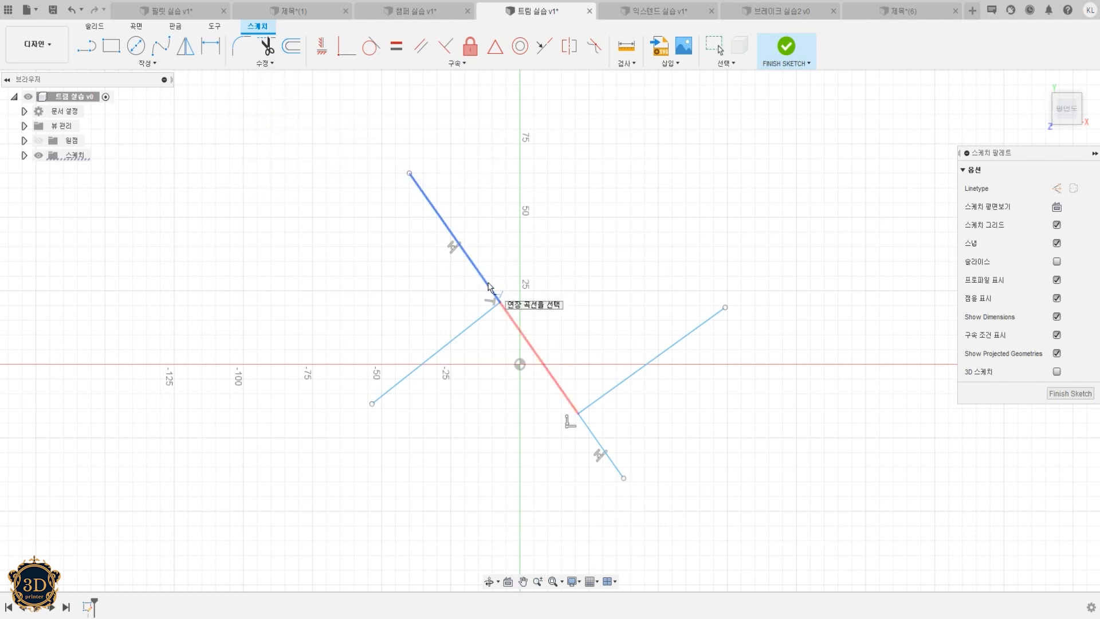
{"action": "left_click", "coordinate": [488, 283]}
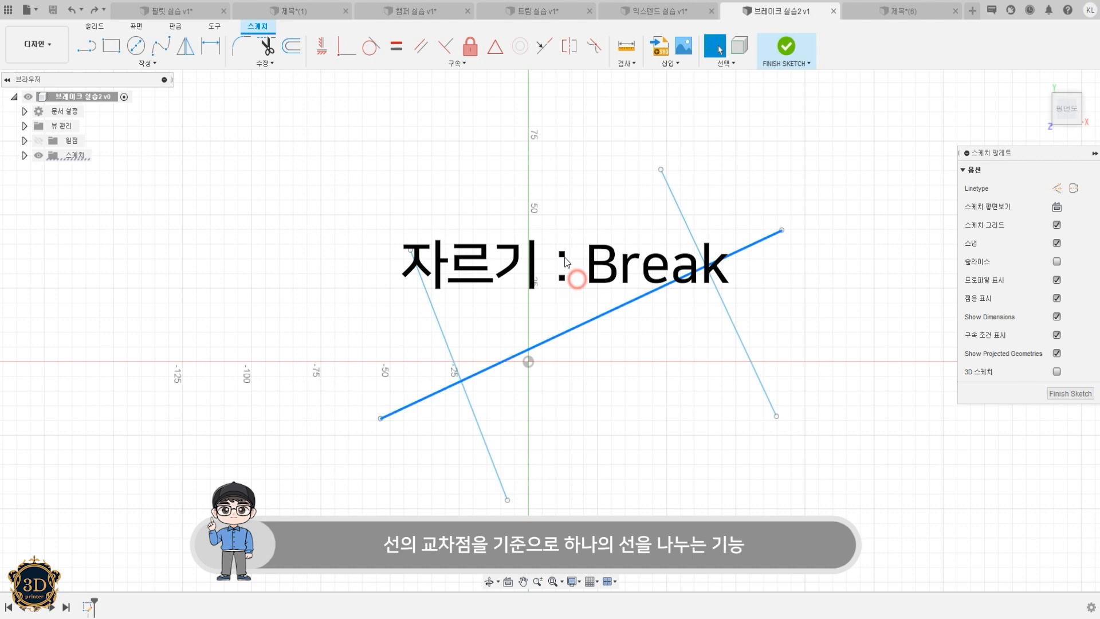
Step: Break the long diagonal line at its two crossings in the break practice sketch, and select its middle, lower-left and upper-right pieces
{"action": "left_click", "coordinate": [265, 63]}
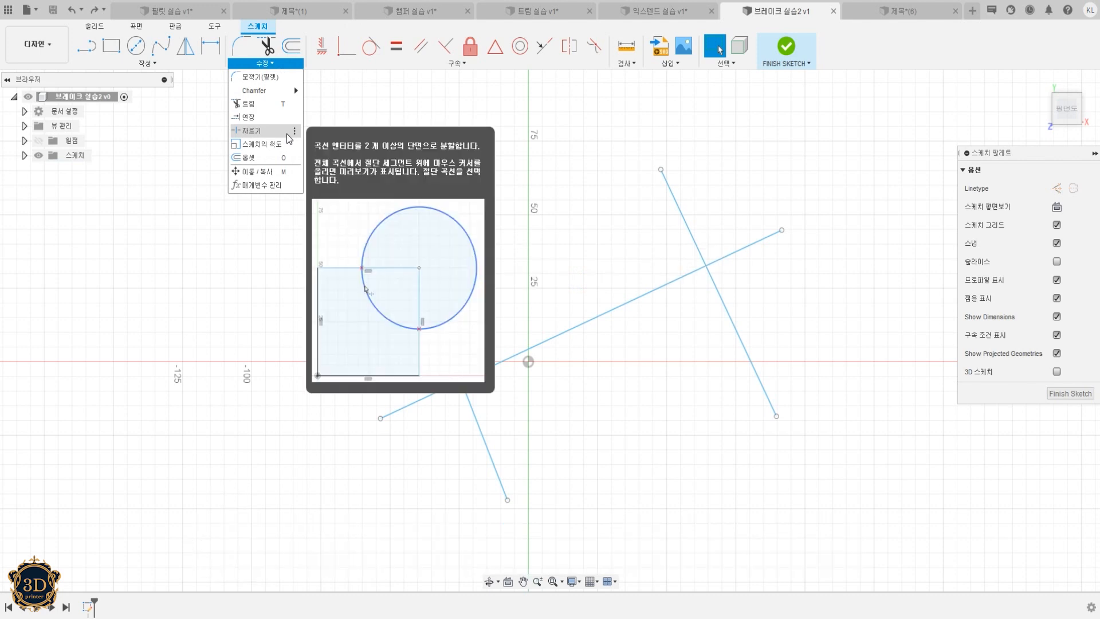
{"action": "left_click", "coordinate": [287, 133]}
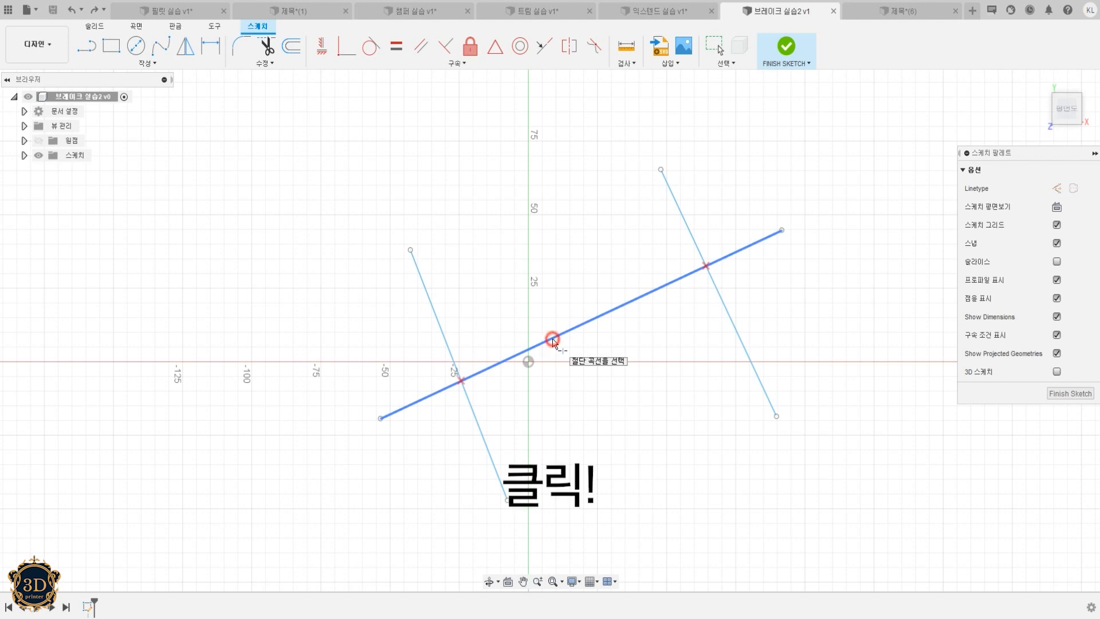
{"action": "left_click", "coordinate": [553, 342]}
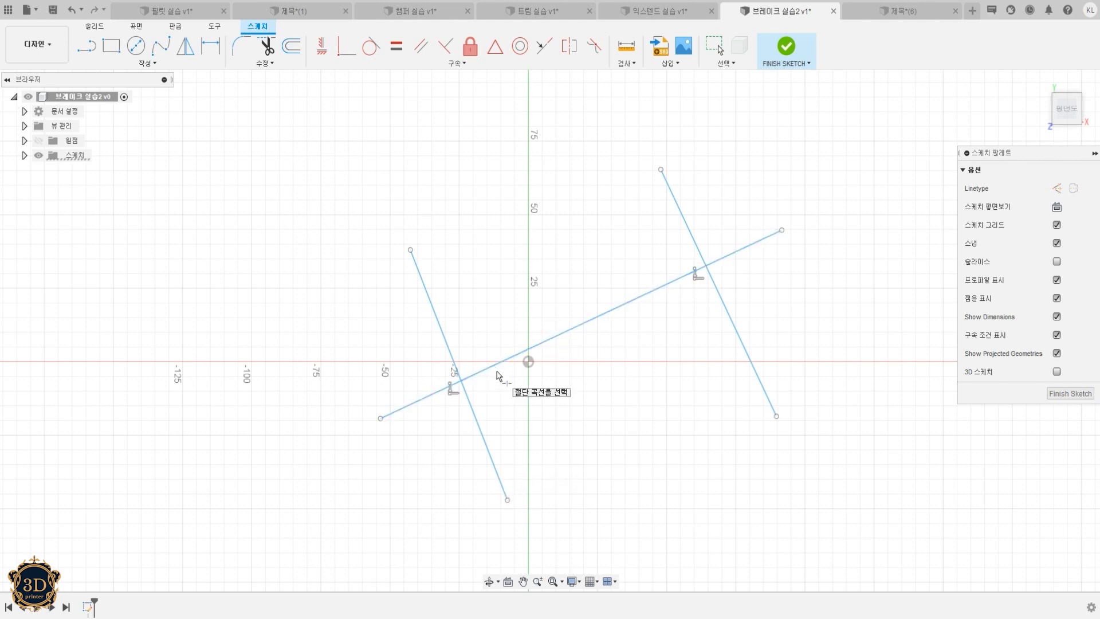
{"action": "key", "text": "Escape"}
{"action": "left_click", "coordinate": [518, 354]}
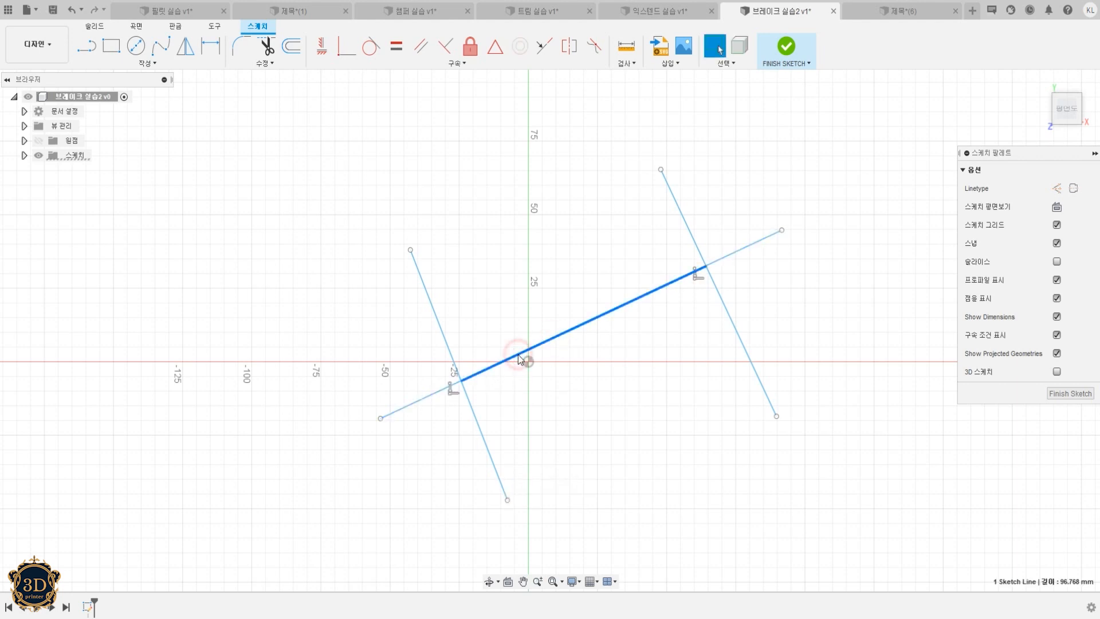
{"action": "left_click", "coordinate": [433, 396]}
{"action": "left_click", "coordinate": [748, 250]}
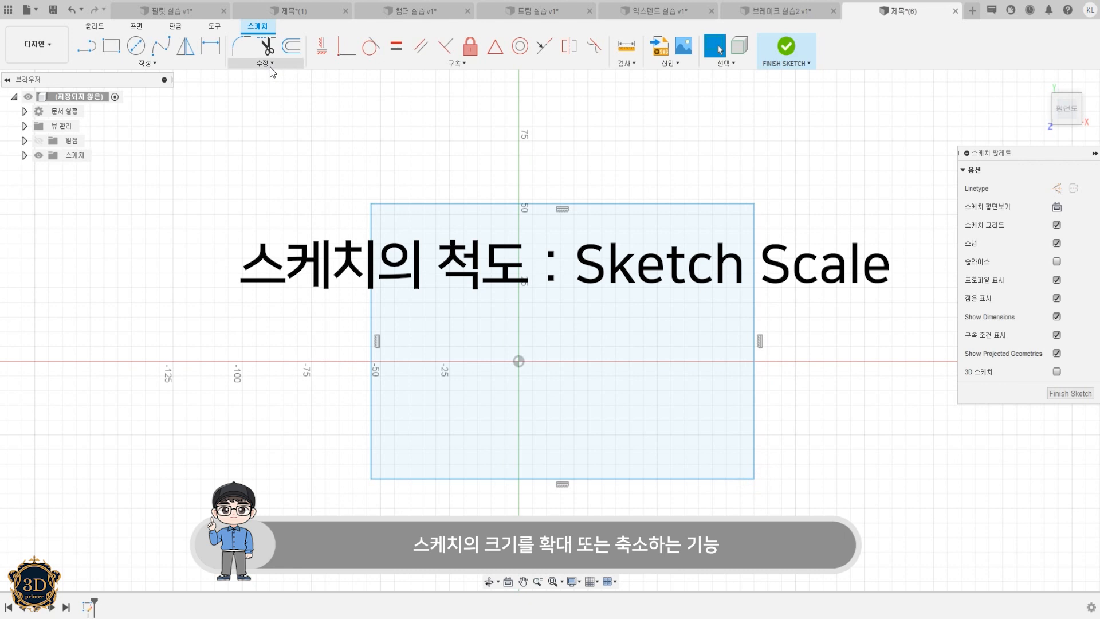
Step: Scale all four lines of the rectangle about the origin by a factor of 2 with Sketch Scale
{"action": "left_click", "coordinate": [271, 67]}
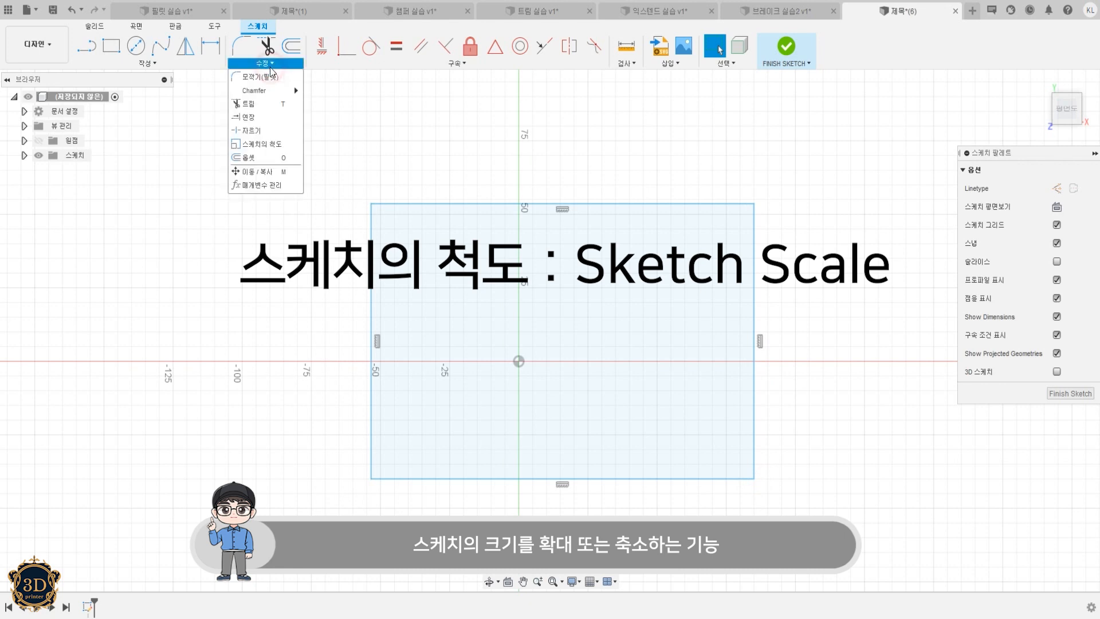
{"action": "left_click", "coordinate": [283, 146]}
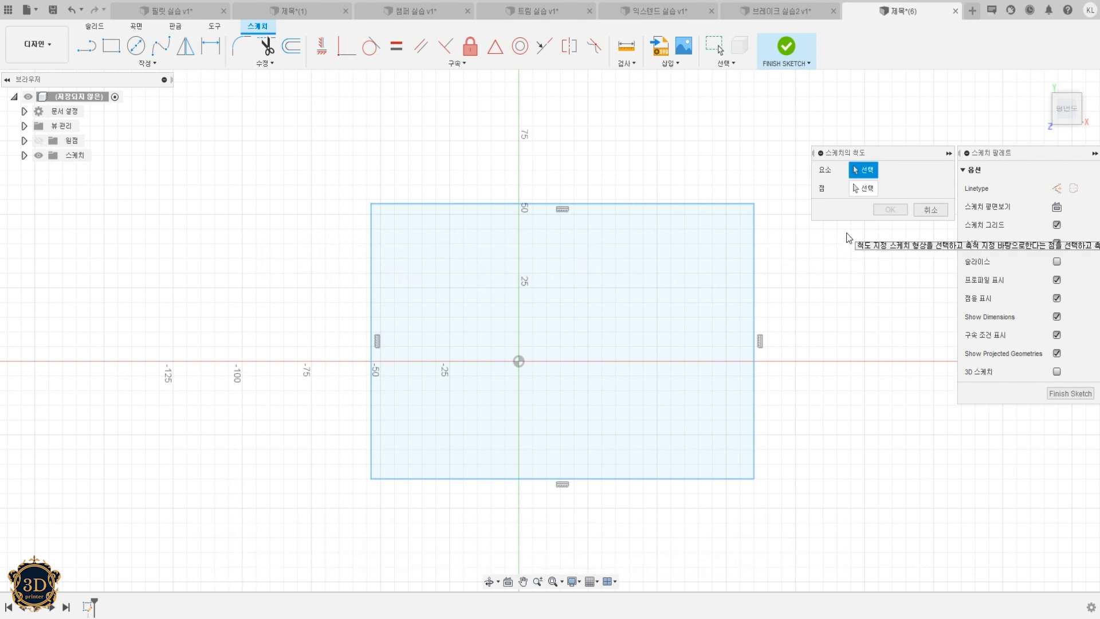
{"action": "double_click", "coordinate": [697, 204]}
{"action": "left_click", "coordinate": [863, 188]}
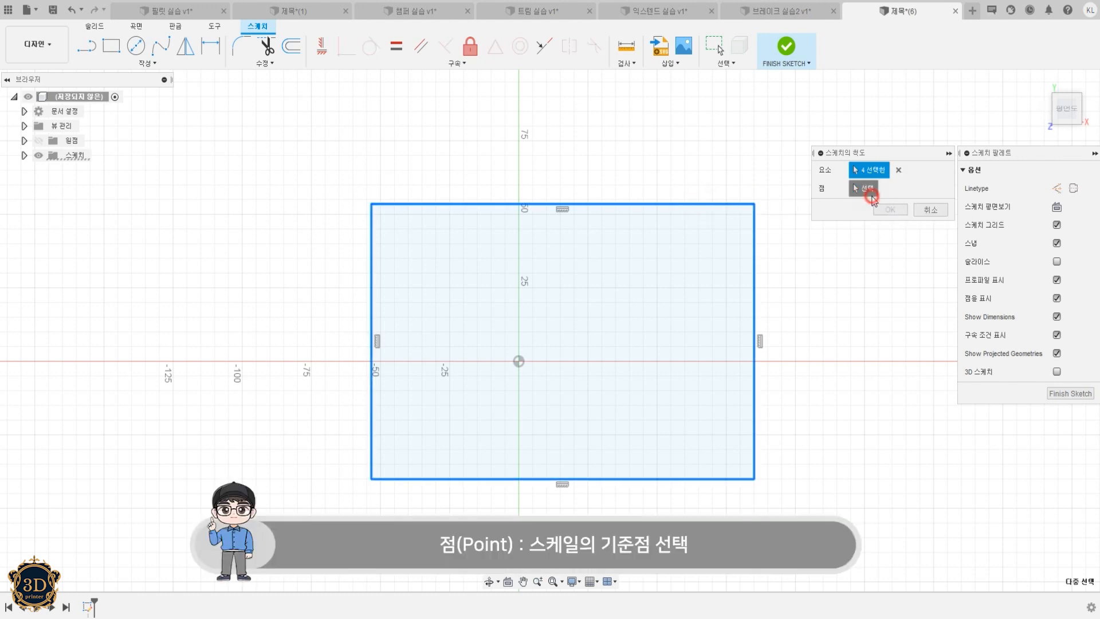
{"action": "left_click", "coordinate": [520, 362]}
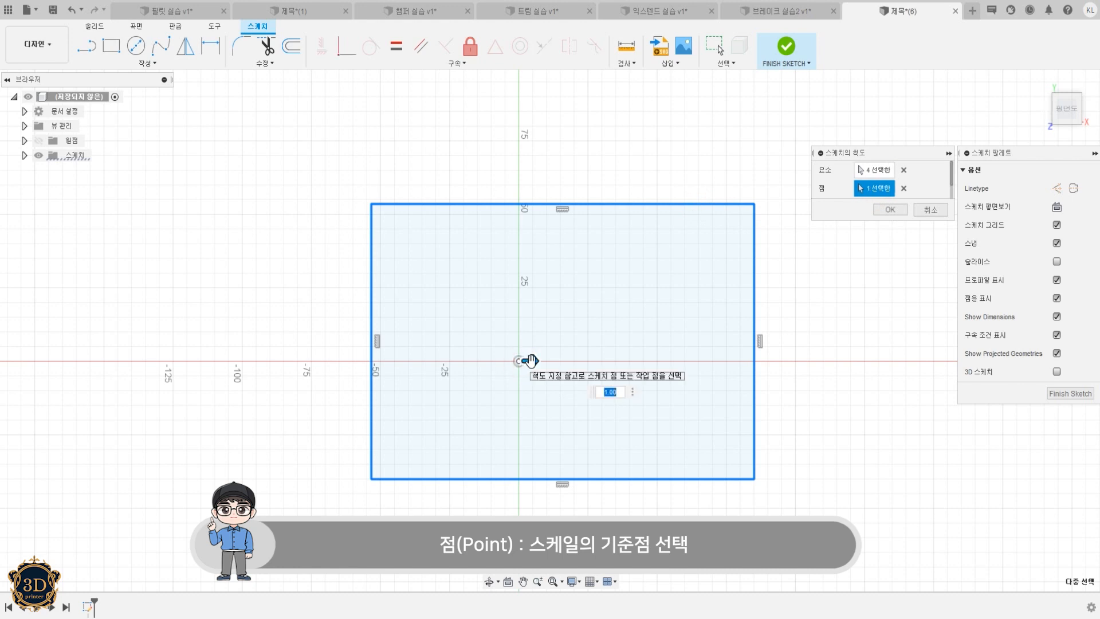
{"action": "mouse_move", "coordinate": [531, 360]}
{"action": "left_mouse_down"}
{"action": "mouse_move", "coordinate": [572, 361]}
{"action": "mouse_move", "coordinate": [521, 371]}
{"action": "mouse_move", "coordinate": [546, 362]}
{"action": "left_mouse_up"}
{"action": "left_click", "coordinate": [624, 397]}
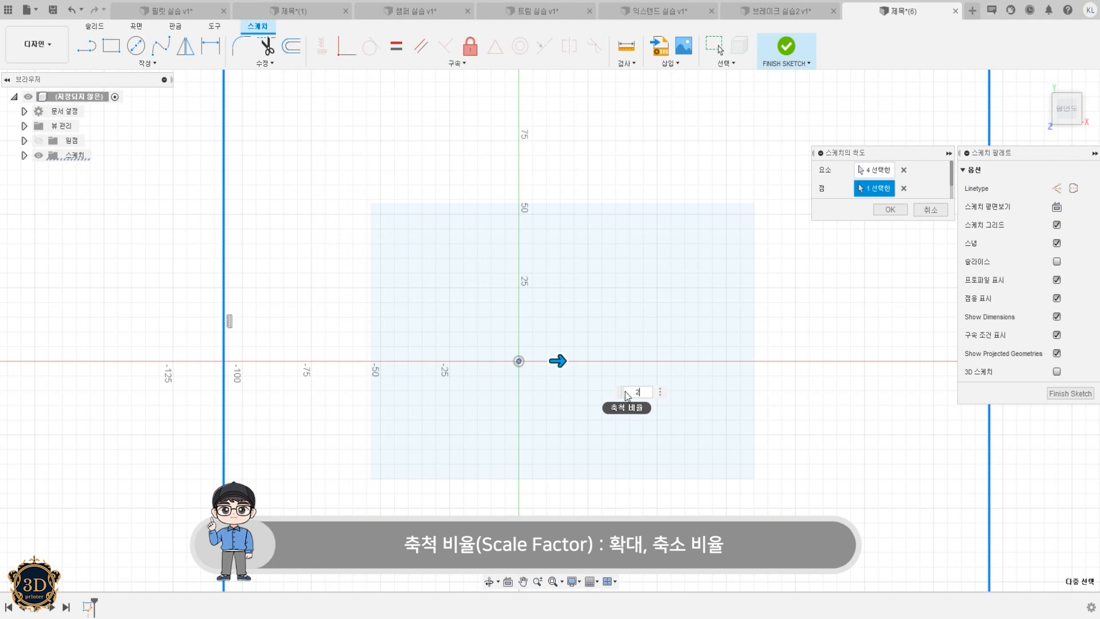
{"action": "key", "text": "Return"}
Step: Scale only the rectangle's upper and right lines about the origin by a factor of about 1.18
{"action": "scroll", "coordinate": [628, 392], "scroll_direction": "down", "scroll_amount": 3}
{"action": "middle_click_drag", "start_coordinate": [618, 426], "coordinate": [447, 402]}
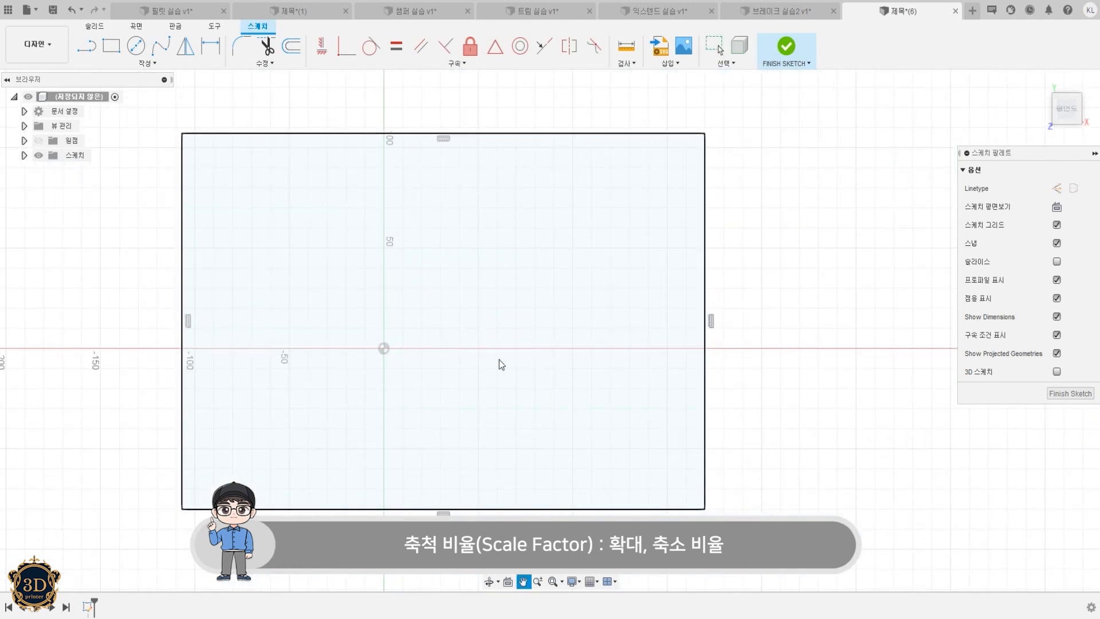
{"action": "right_click", "coordinate": [780, 261]}
{"action": "left_click", "coordinate": [778, 226]}
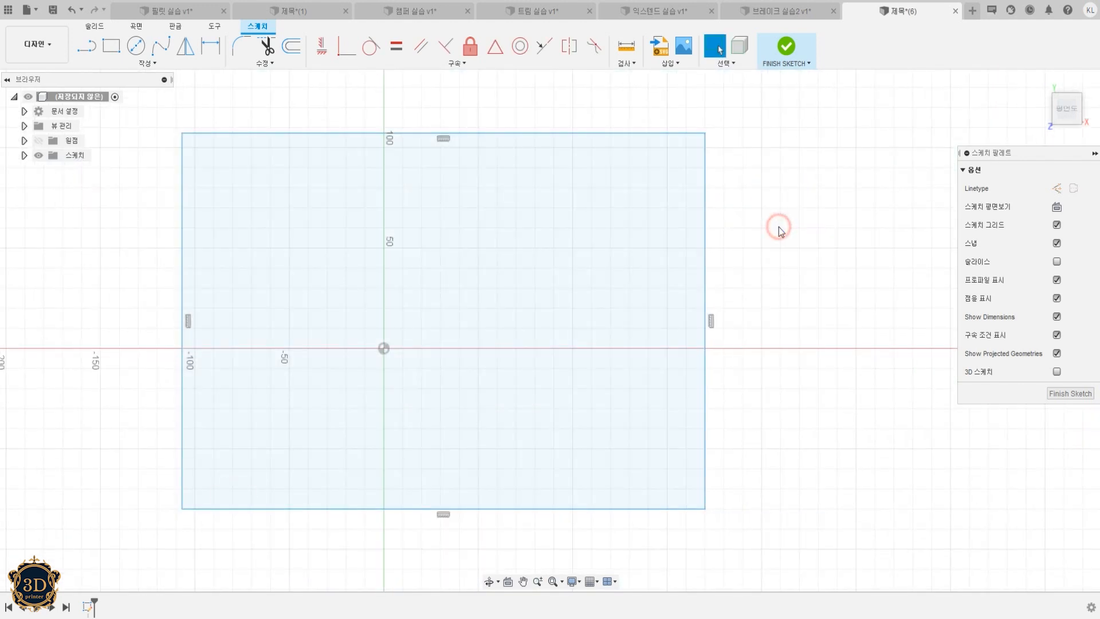
{"action": "left_click", "coordinate": [542, 134]}
{"action": "left_click", "coordinate": [705, 172]}
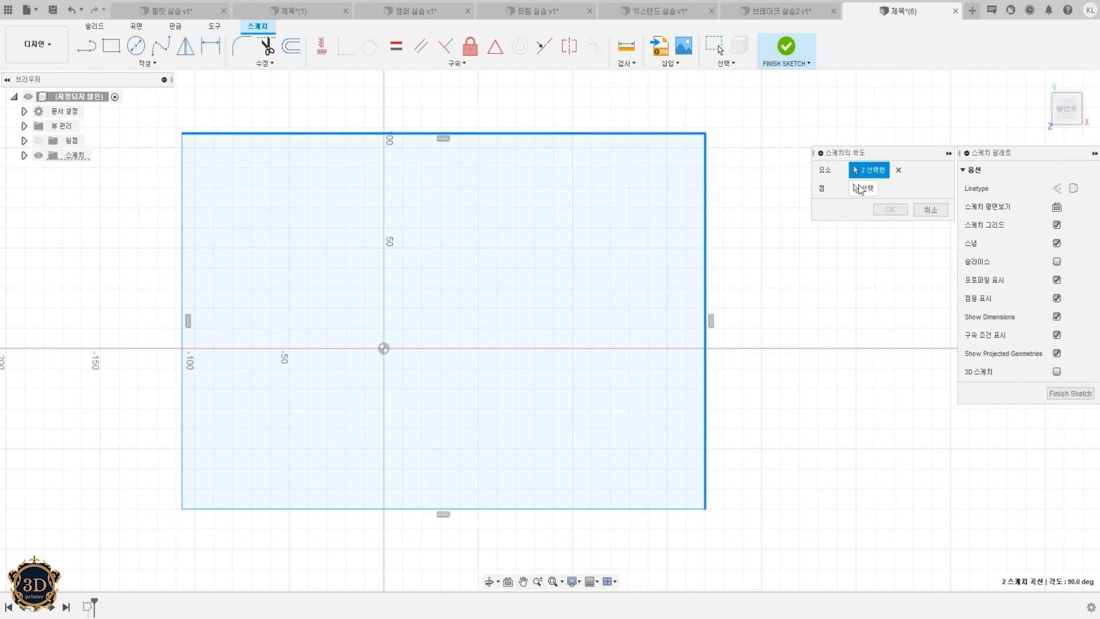
{"action": "left_click", "coordinate": [382, 349]}
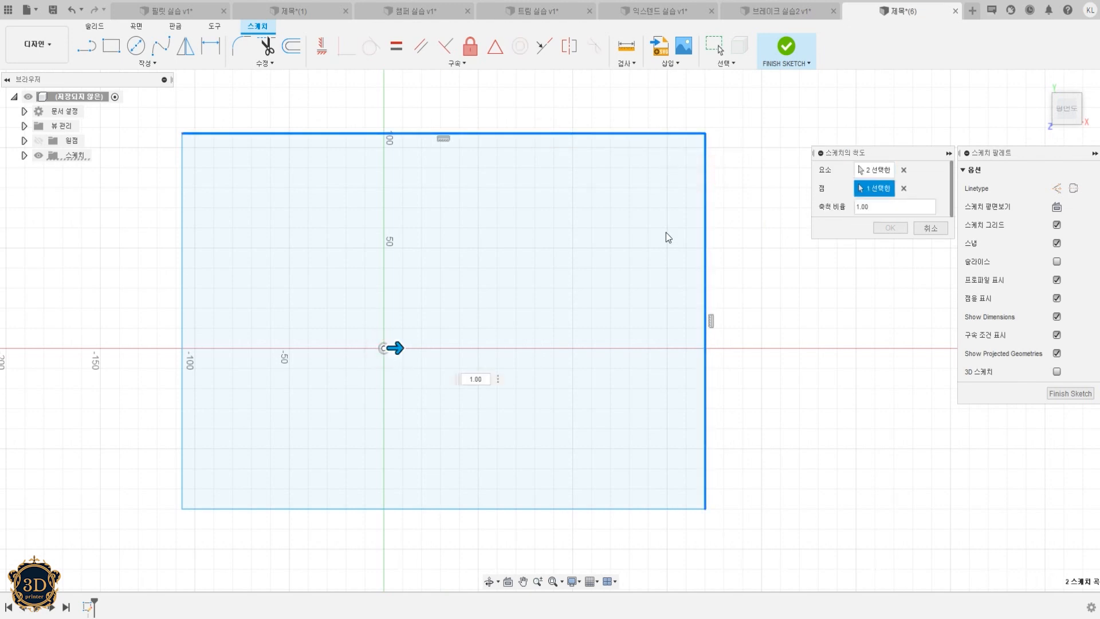
{"action": "mouse_move", "coordinate": [401, 350]}
{"action": "left_mouse_down"}
{"action": "mouse_move", "coordinate": [412, 346]}
{"action": "mouse_move", "coordinate": [388, 349]}
{"action": "mouse_move", "coordinate": [406, 338]}
{"action": "left_mouse_up"}
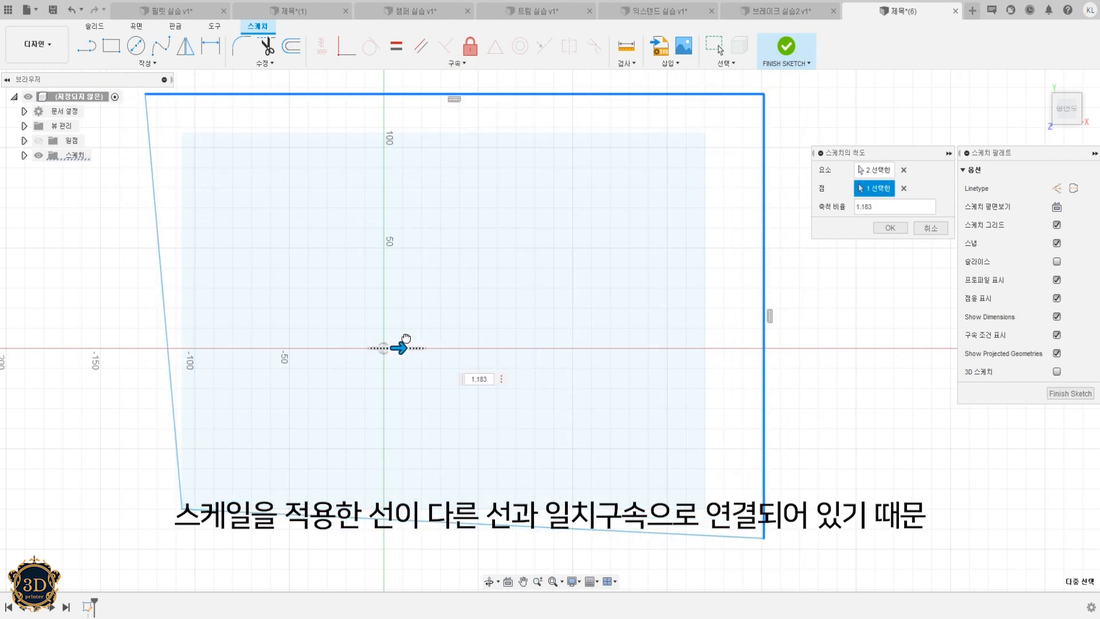
{"action": "key", "text": "Return"}
Step: Select the skewed rectangle's upper-left and lower-right corner points to examine their coincident constraints
{"action": "scroll", "coordinate": [406, 337], "scroll_direction": "down", "scroll_amount": 2}
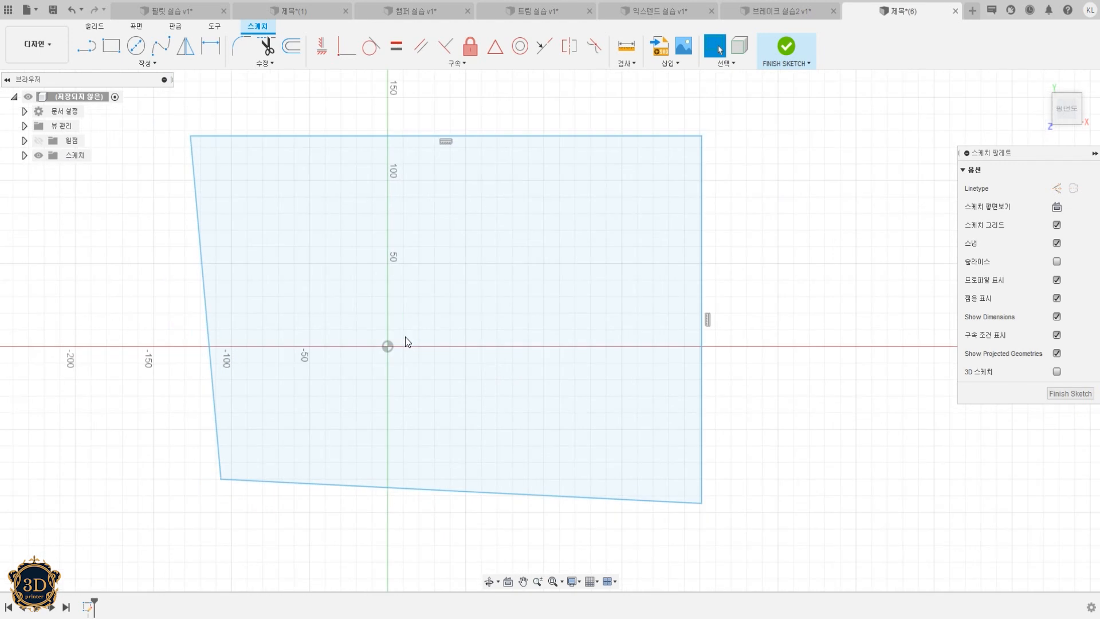
{"action": "left_click", "coordinate": [189, 137]}
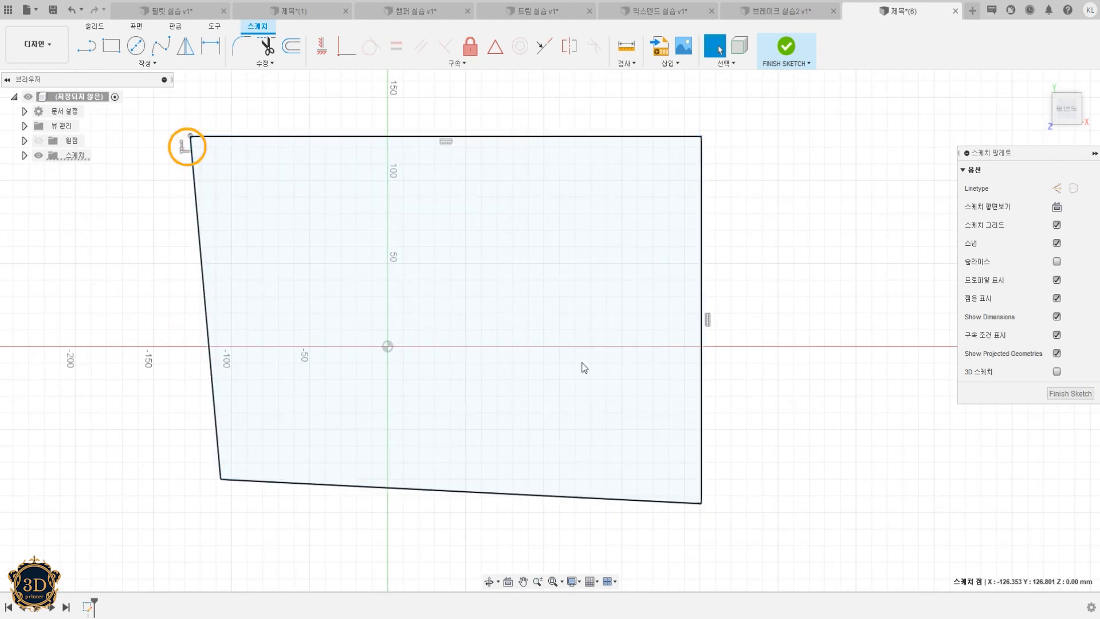
{"action": "left_click", "coordinate": [701, 503]}
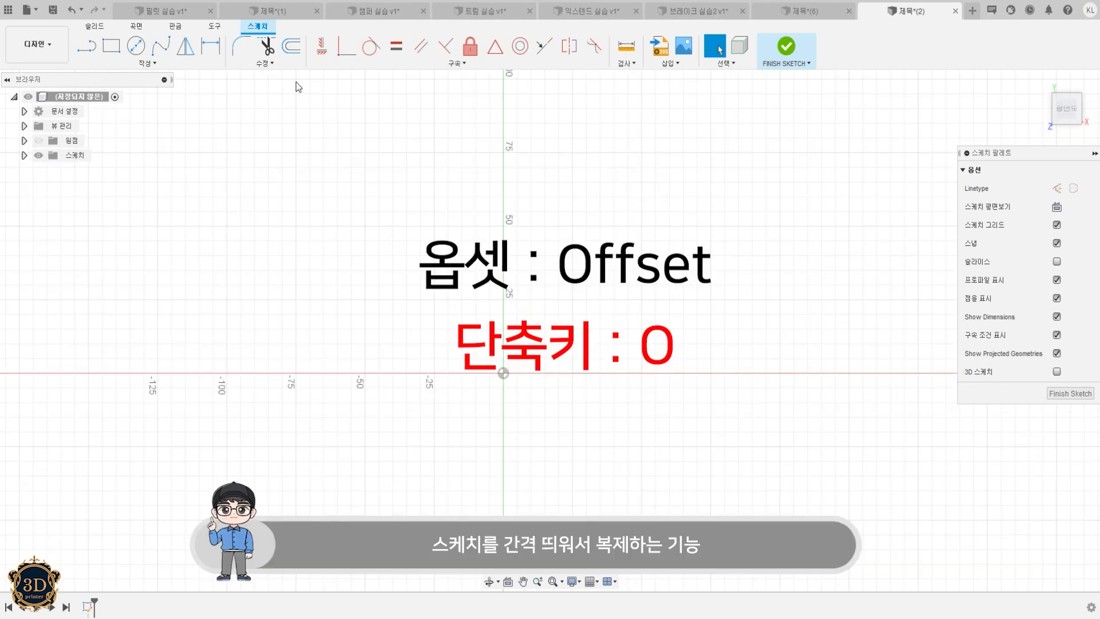
Step: Draw a circle centred on the origin in the empty offset practice sketch
{"action": "left_click", "coordinate": [274, 66]}
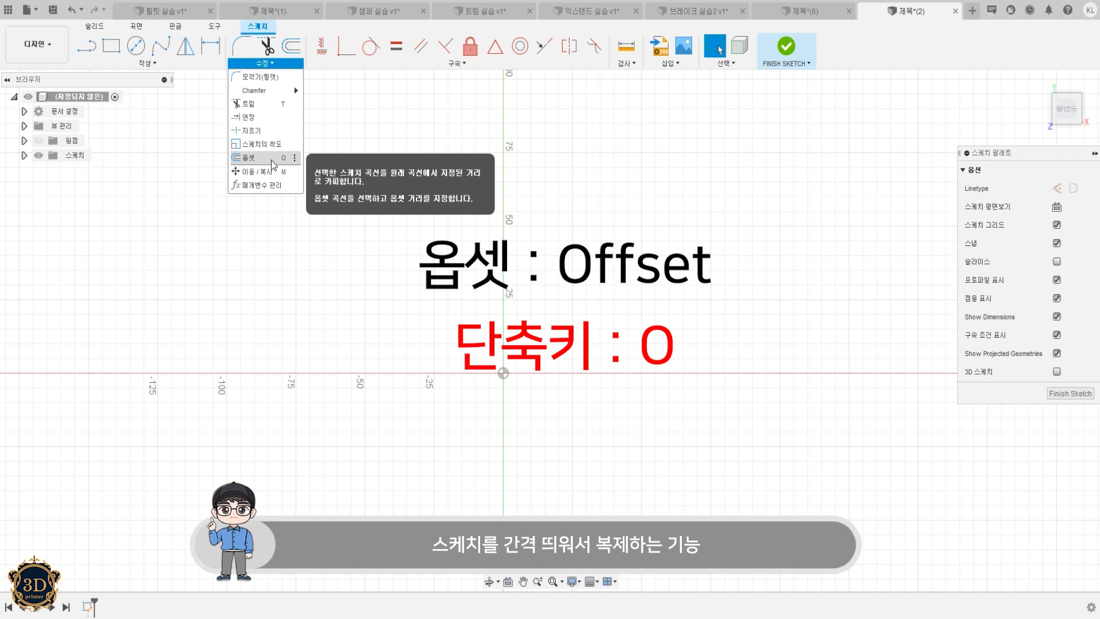
{"action": "key", "text": "c"}
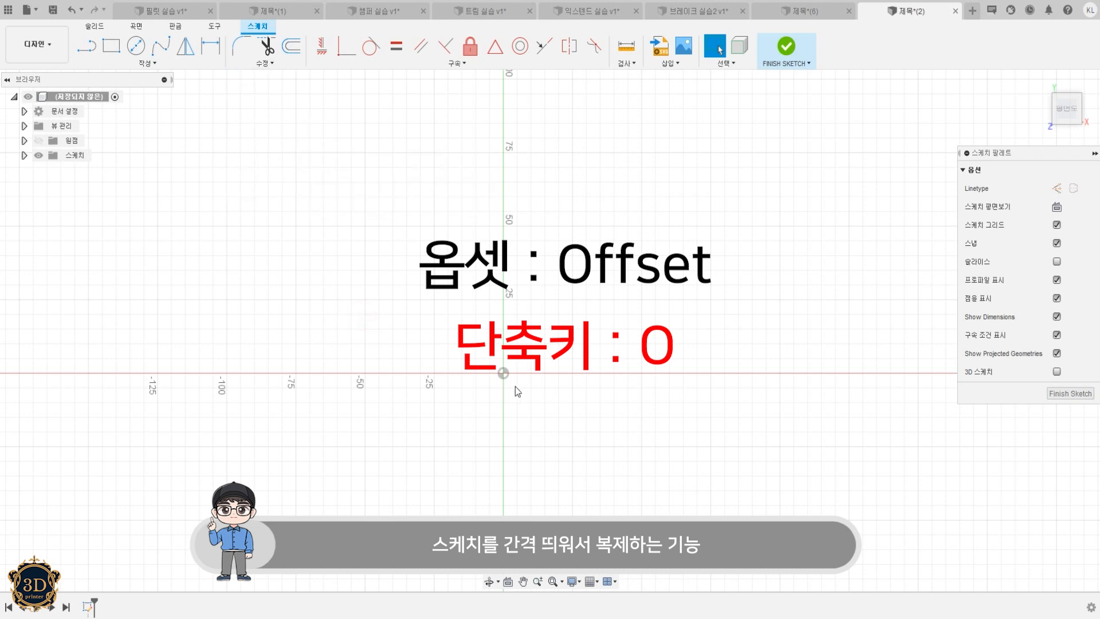
{"action": "left_click", "coordinate": [503, 373]}
{"action": "left_click", "coordinate": [507, 256]}
Step: Offset the circle outward by about 8.3 mm
{"action": "left_click", "coordinate": [266, 63]}
{"action": "left_click", "coordinate": [271, 158]}
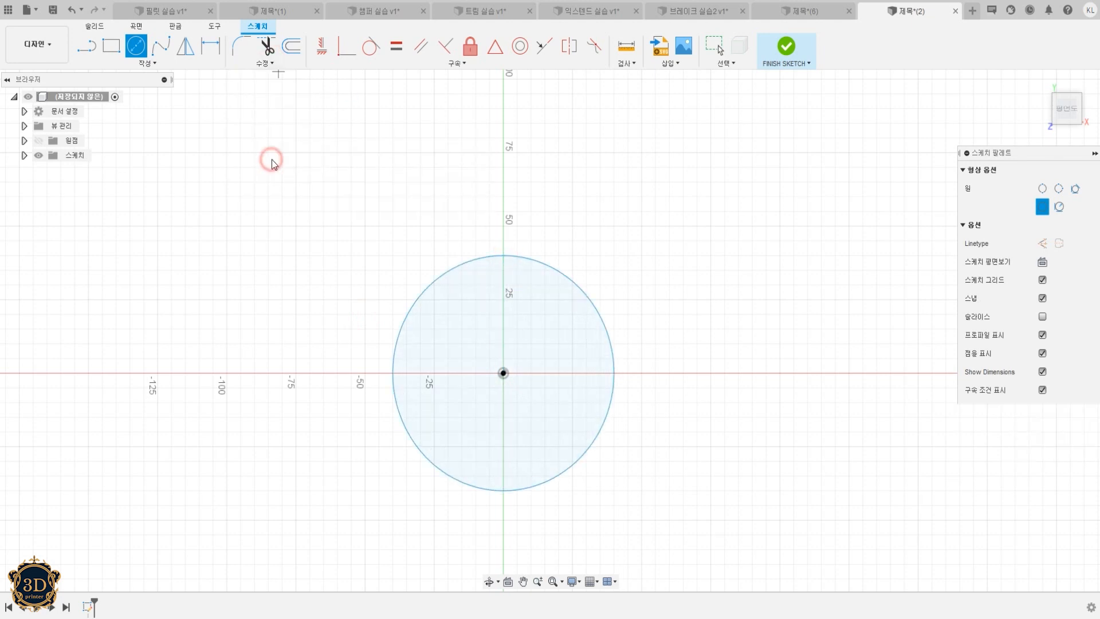
{"action": "left_click", "coordinate": [486, 257]}
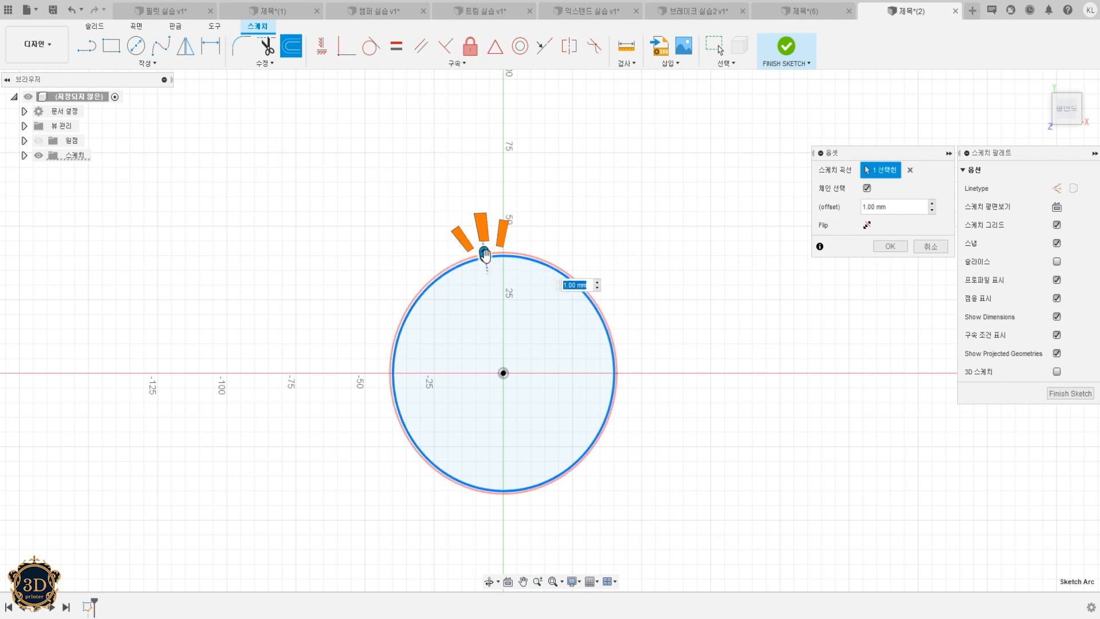
{"action": "left_click_drag", "start_coordinate": [484, 253], "coordinate": [501, 231]}
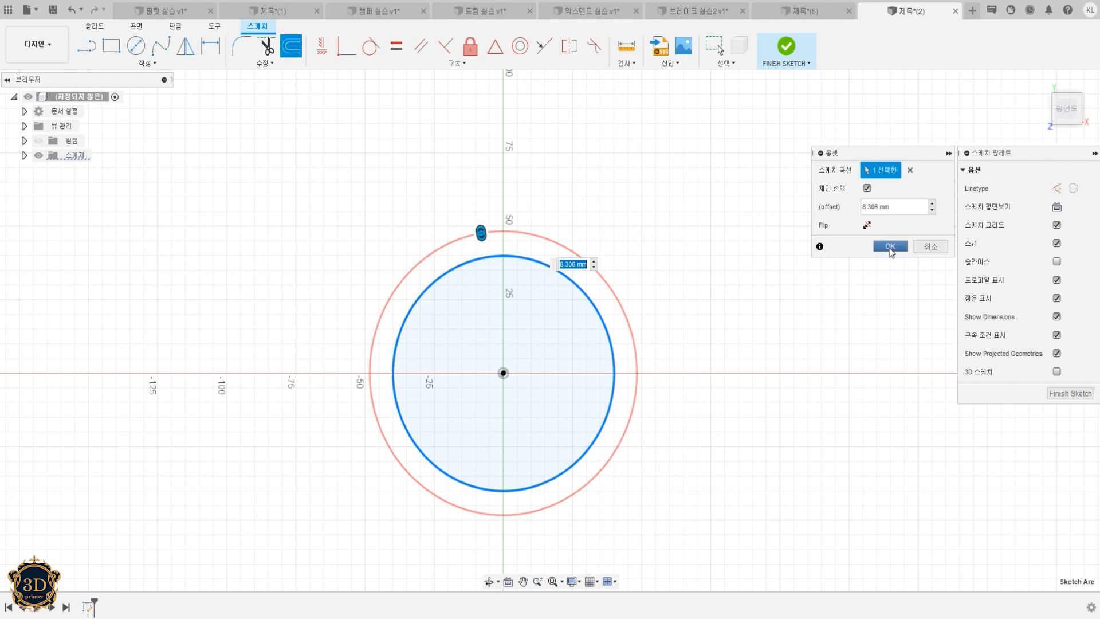
{"action": "left_click", "coordinate": [889, 247]}
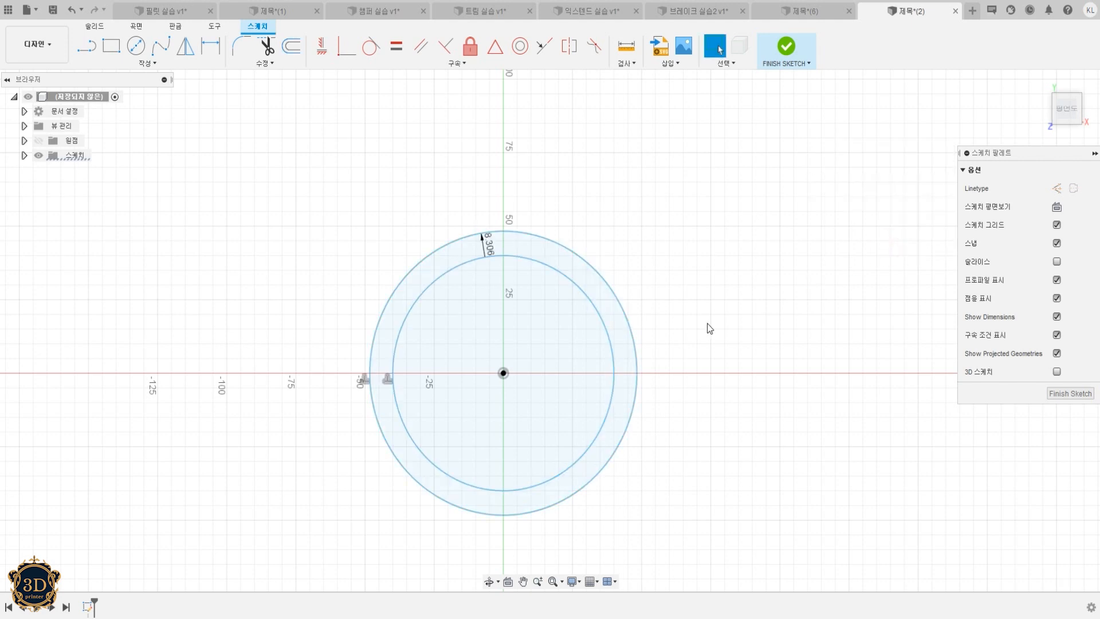
Step: Start an Offset of the whole rectangle and pull the copy outward by about 9.7 mm
{"action": "scroll", "coordinate": [690, 332], "scroll_direction": "down", "scroll_amount": 2}
{"action": "middle_click_drag", "start_coordinate": [685, 331], "coordinate": [333, 272]}
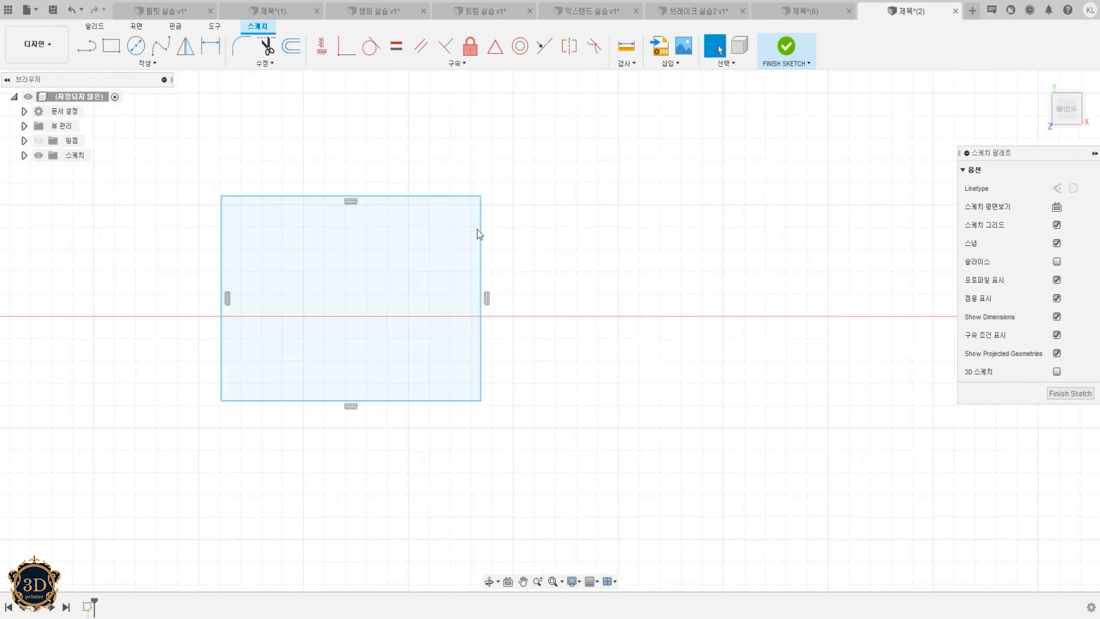
{"action": "key", "text": "o"}
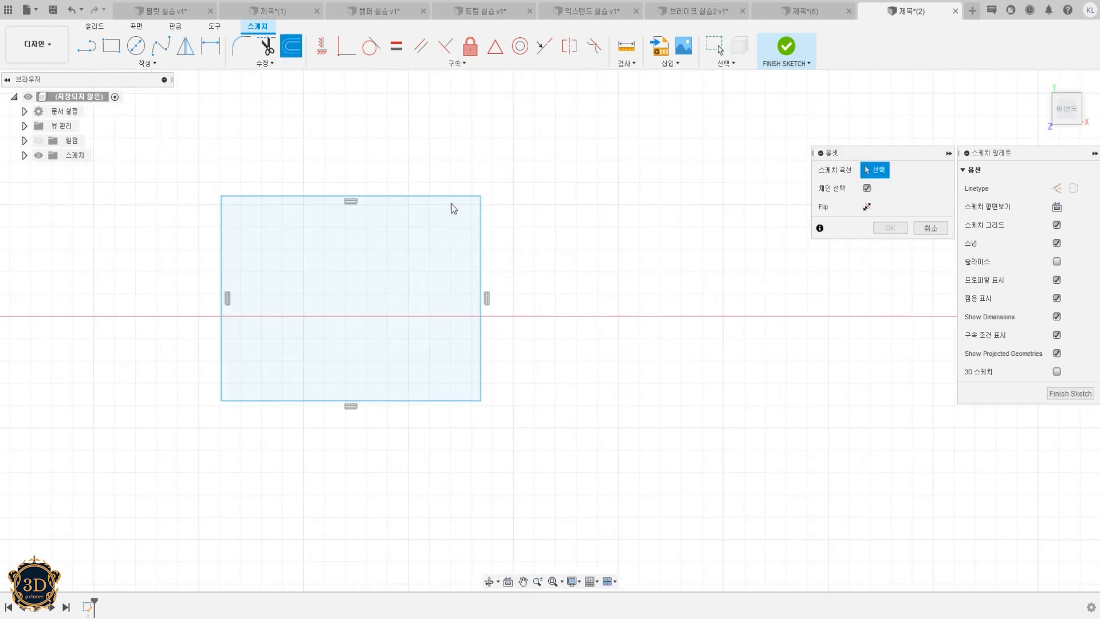
{"action": "left_click", "coordinate": [452, 196]}
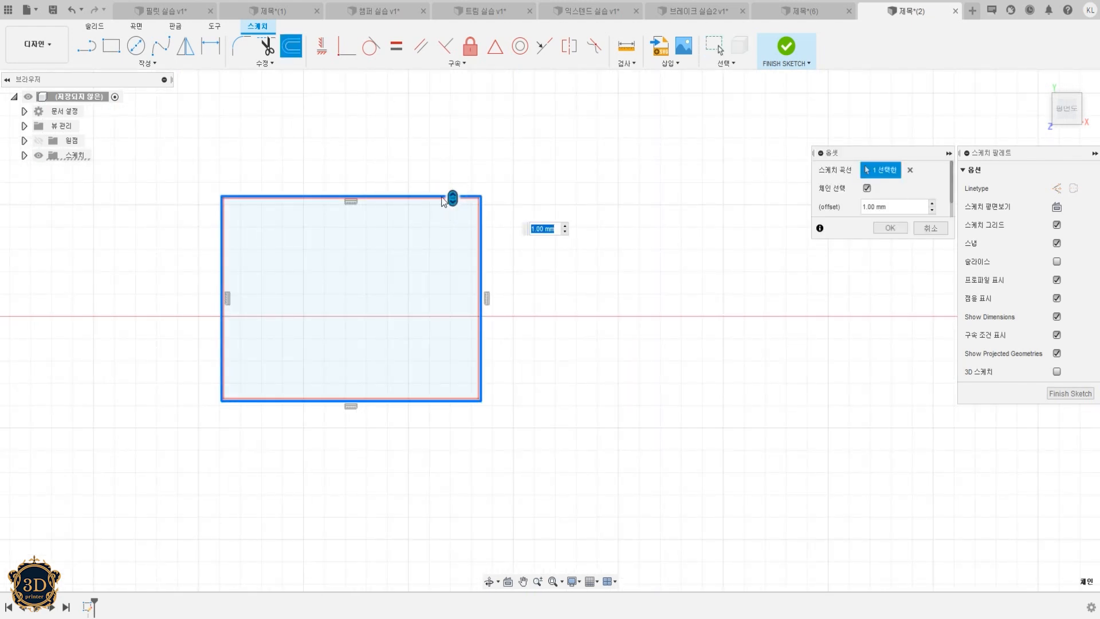
{"action": "left_click_drag", "start_coordinate": [453, 196], "coordinate": [473, 170]}
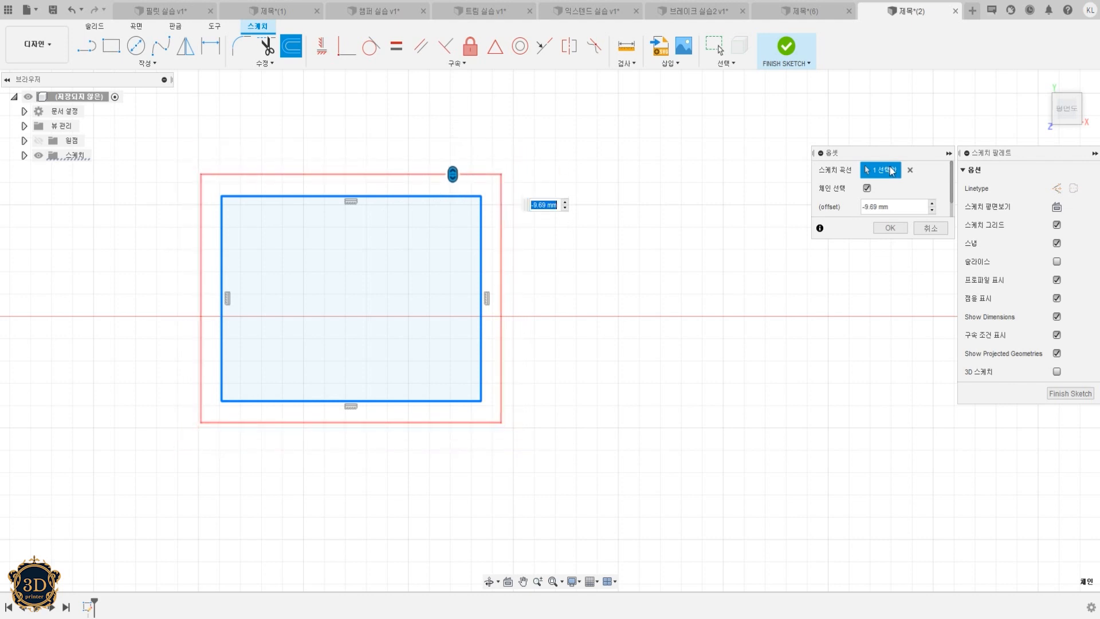
Step: Turn off chain selection, clear the selected curves and choose only the rectangle's top and right edges for the offset
{"action": "left_click", "coordinate": [865, 188]}
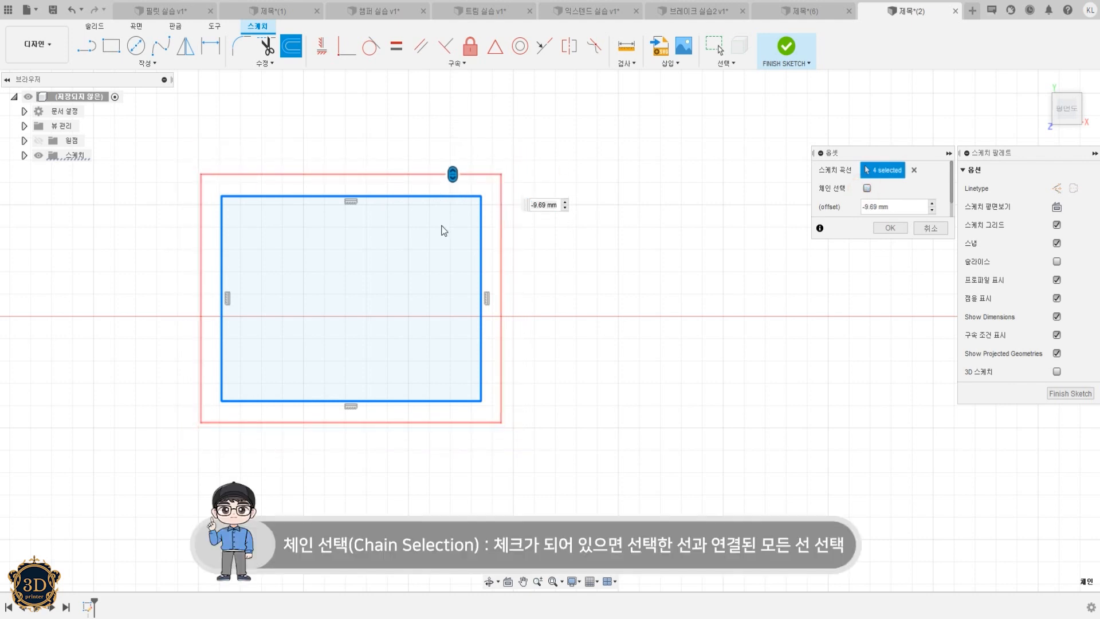
{"action": "left_click", "coordinate": [914, 170]}
{"action": "left_click", "coordinate": [406, 197]}
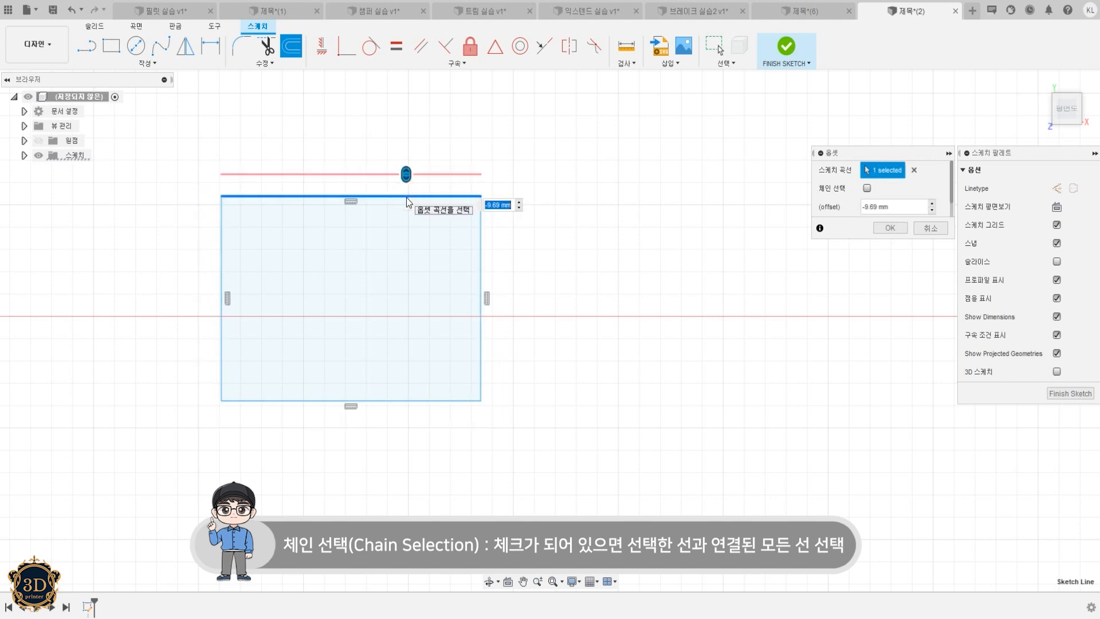
{"action": "left_click", "coordinate": [482, 250]}
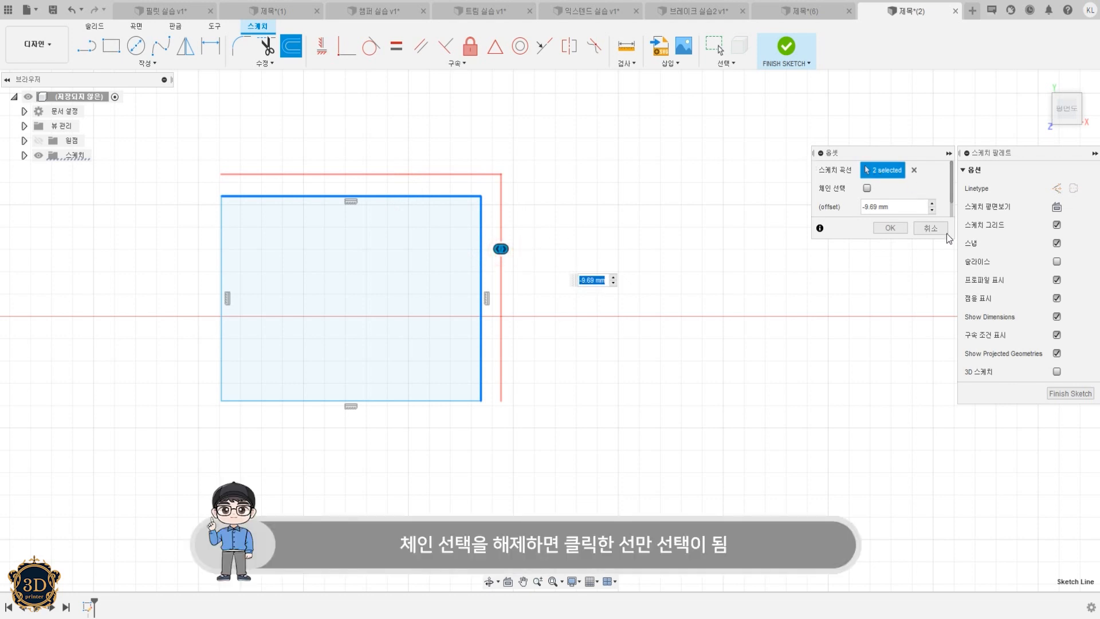
Step: Flip the two-edge offset back and forth between inside and outside, and accept it outward at 9.69 mm
{"action": "scroll", "coordinate": [941, 191], "scroll_direction": "down", "scroll_amount": 1}
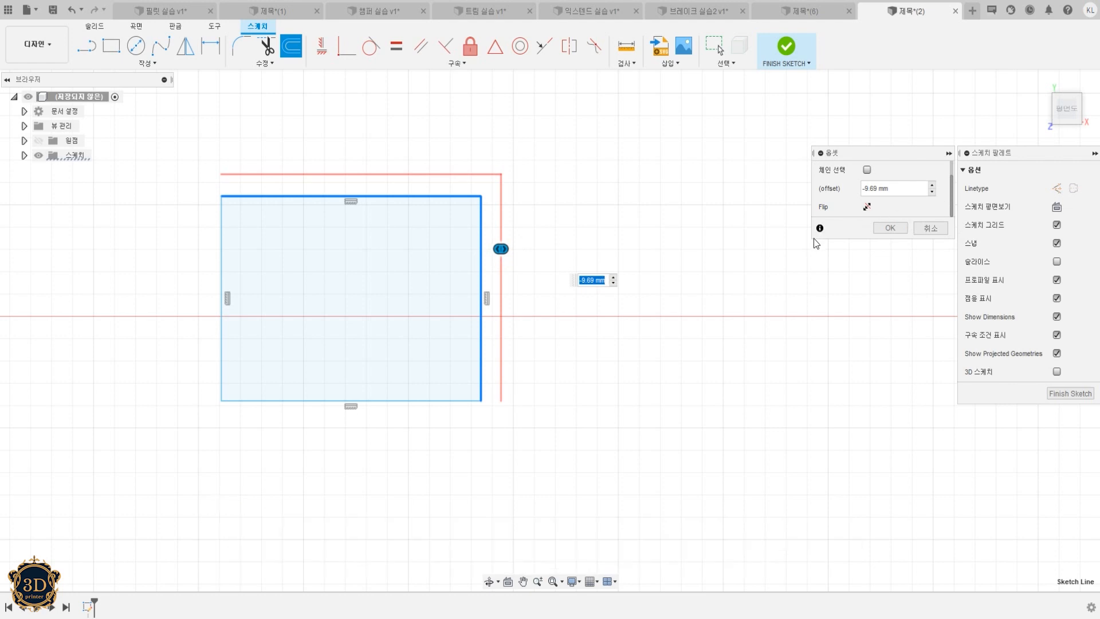
{"action": "left_click", "coordinate": [868, 207]}
{"action": "left_click", "coordinate": [868, 207]}
{"action": "left_click", "coordinate": [868, 207]}
{"action": "left_click", "coordinate": [868, 207]}
{"action": "left_click", "coordinate": [868, 207]}
{"action": "left_click", "coordinate": [868, 207]}
{"action": "left_click", "coordinate": [868, 207]}
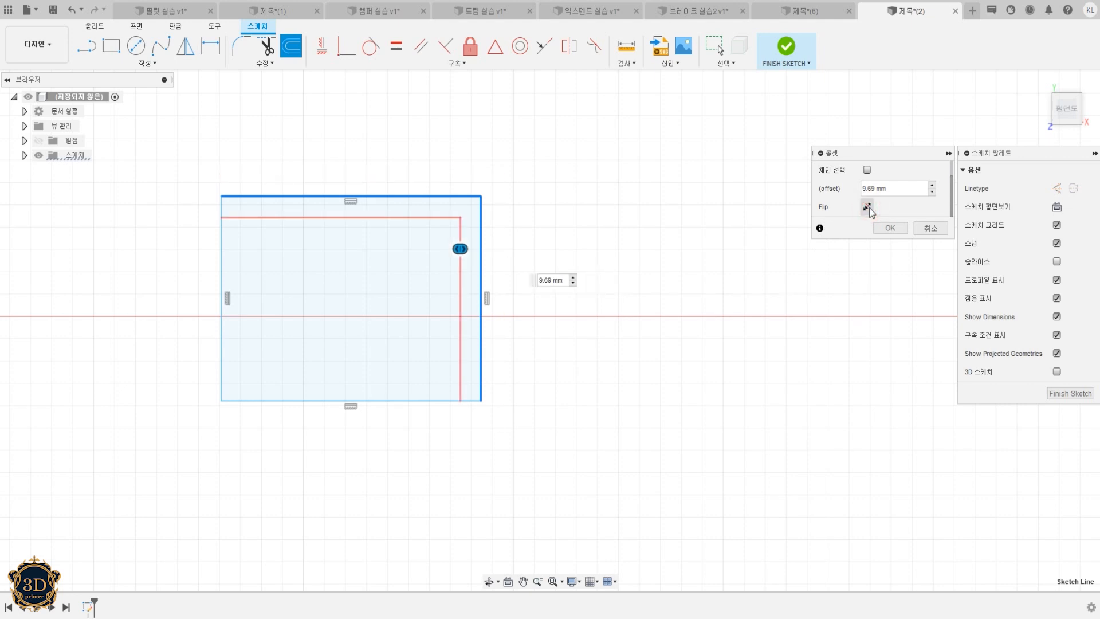
{"action": "left_click", "coordinate": [867, 207]}
{"action": "left_click", "coordinate": [868, 207]}
{"action": "left_click", "coordinate": [868, 207]}
{"action": "left_click", "coordinate": [890, 227]}
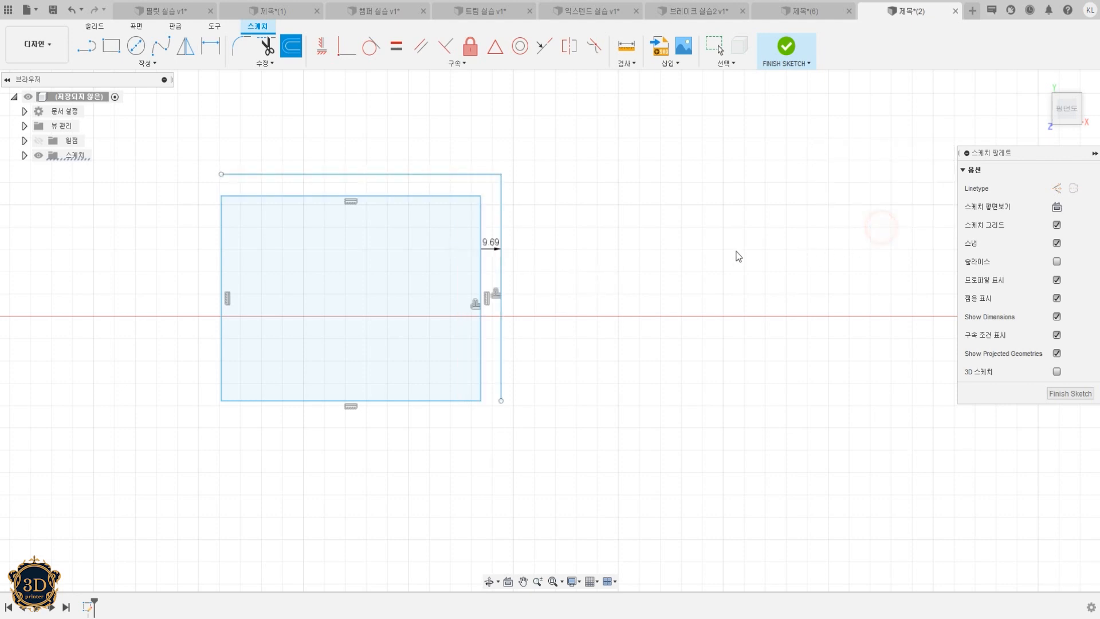
Step: Try to offset the vertical line that was itself made by the previous offset
{"action": "left_click", "coordinate": [500, 188]}
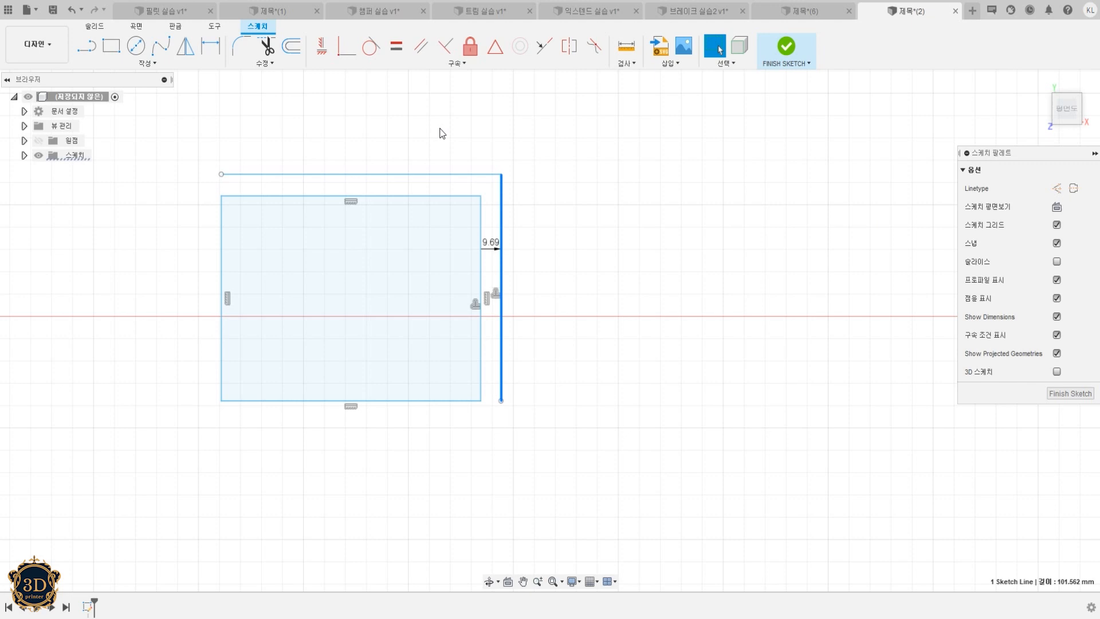
{"action": "left_click", "coordinate": [291, 45]}
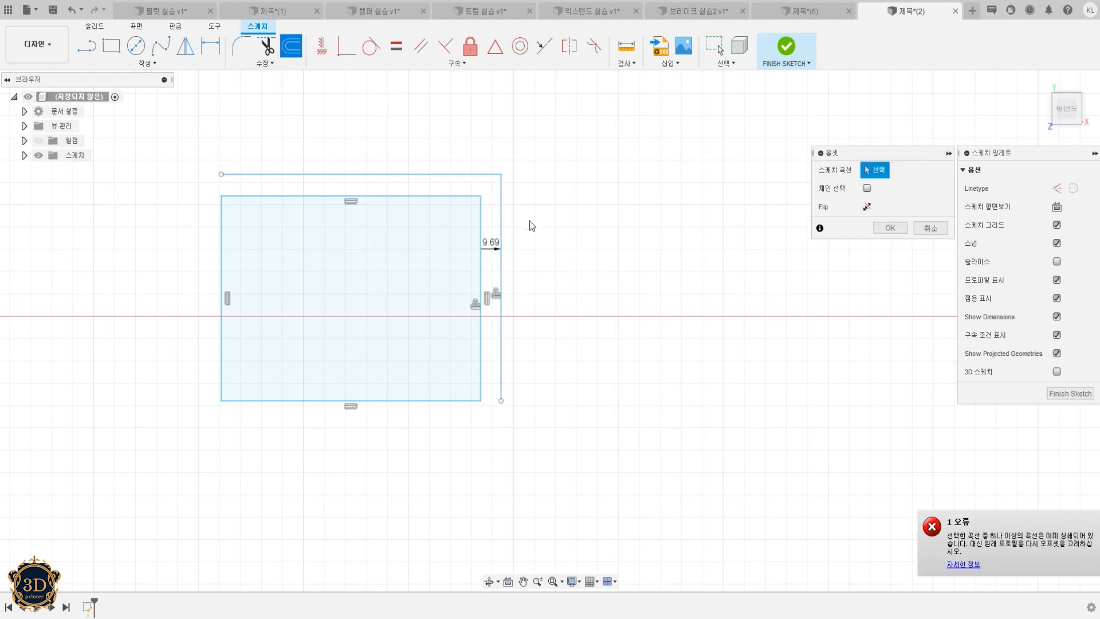
{"action": "left_click", "coordinate": [500, 247]}
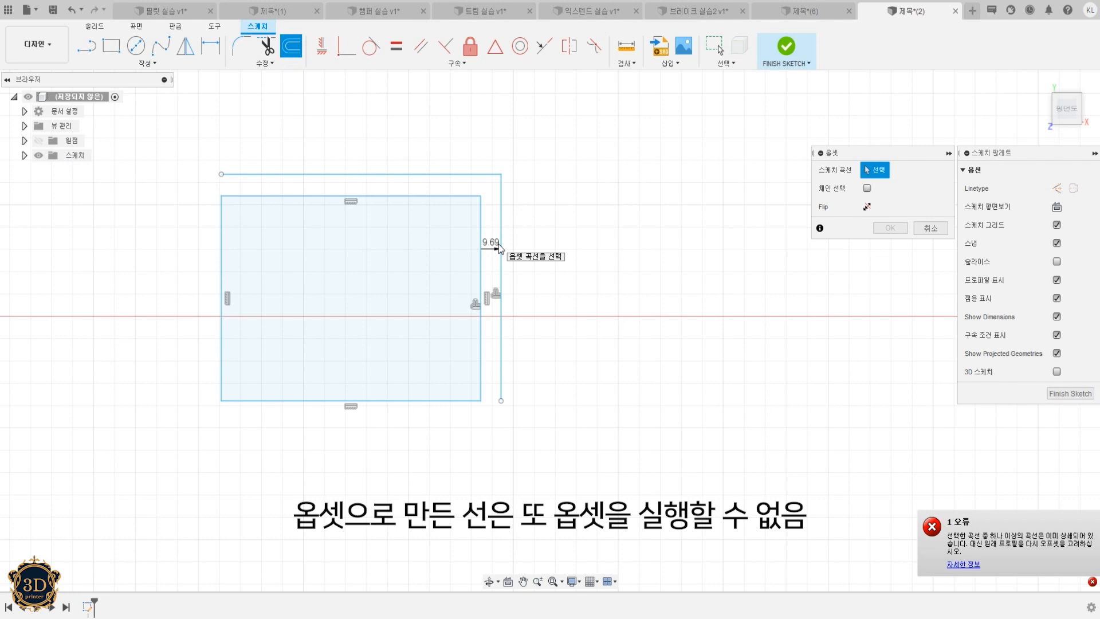
Step: Offset the rectangle's original right edge outward by about 20.9 mm, and pull that original edge slightly inward
{"action": "left_click", "coordinate": [480, 231]}
{"action": "mouse_move", "coordinate": [480, 232]}
{"action": "left_mouse_down"}
{"action": "mouse_move", "coordinate": [534, 221]}
{"action": "mouse_move", "coordinate": [524, 227]}
{"action": "left_mouse_up"}
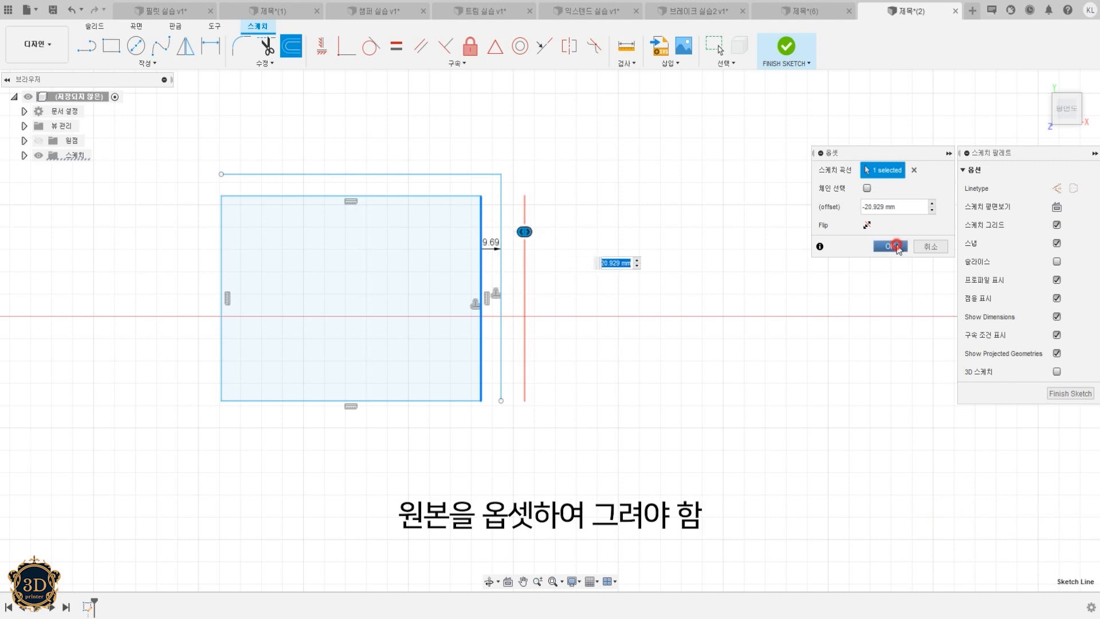
{"action": "left_click", "coordinate": [890, 247]}
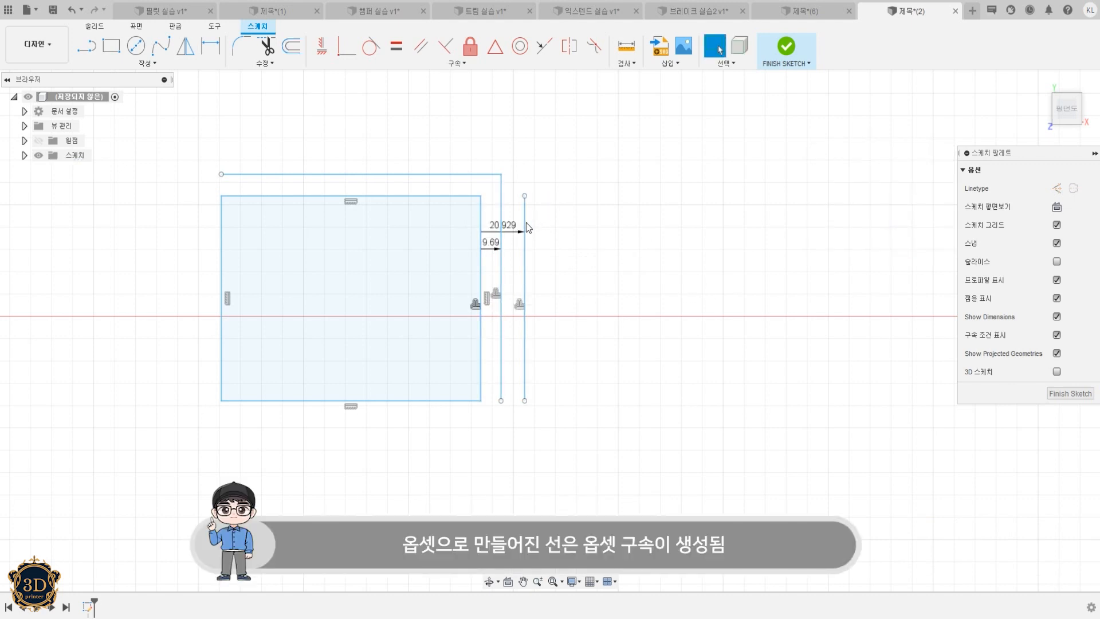
{"action": "left_click_drag", "start_coordinate": [480, 242], "coordinate": [462, 269]}
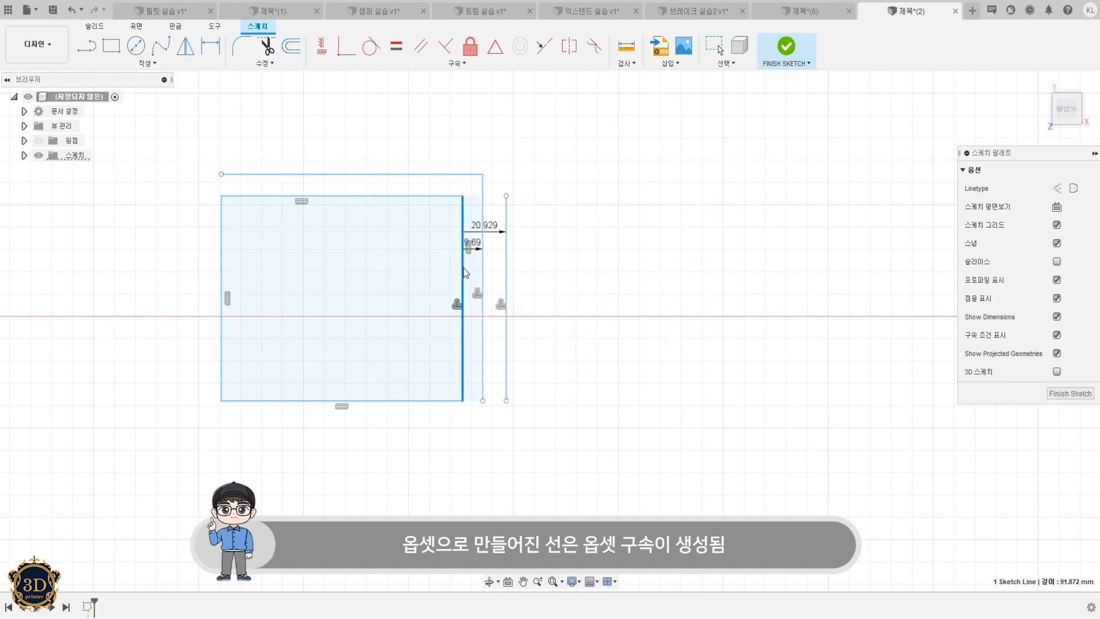